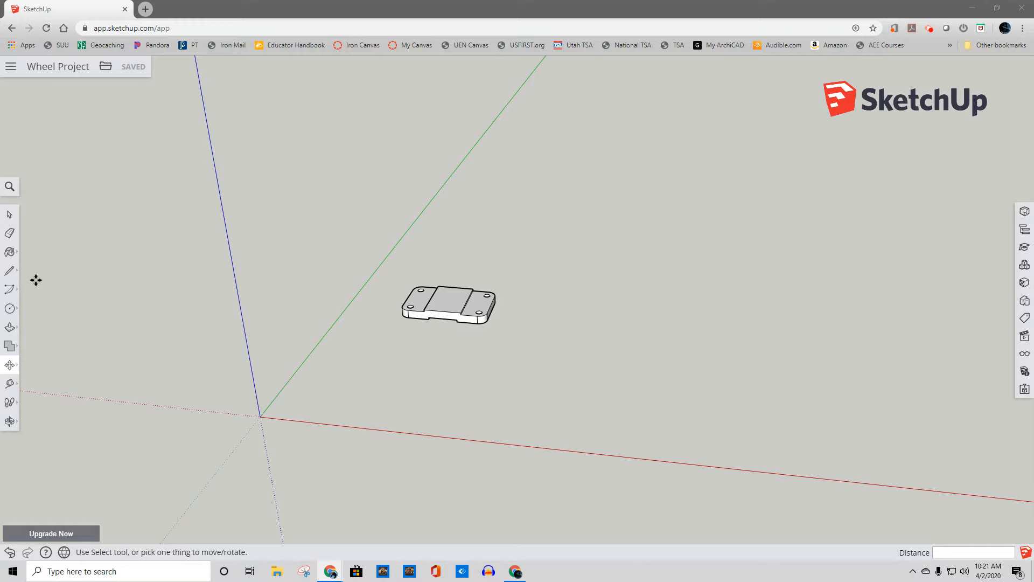
# - Draw a 1.5" line along the red axis in the open area in front of the existing plate
pyautogui.click(9, 272)
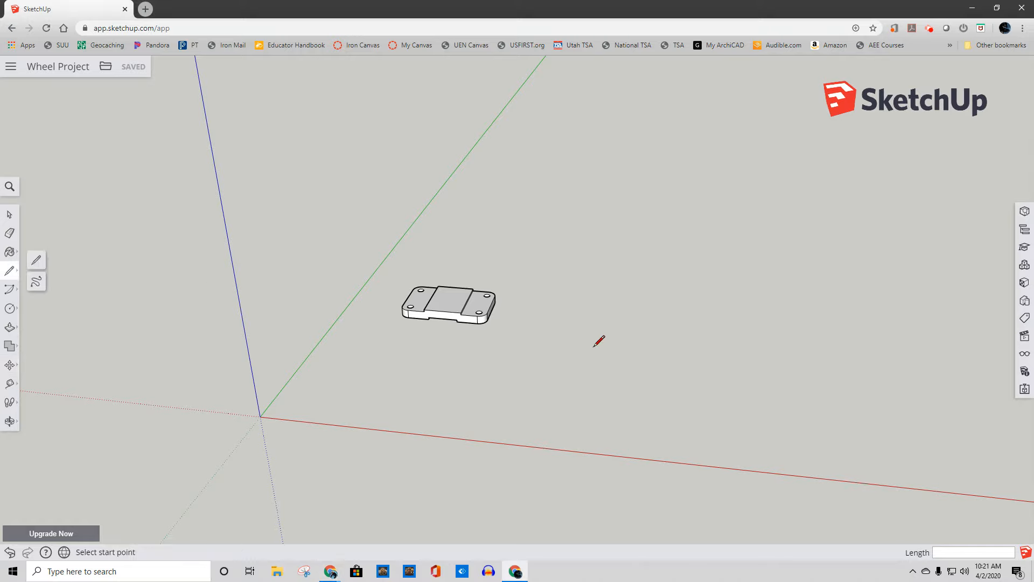
pyautogui.scroll(5, 602, 369)
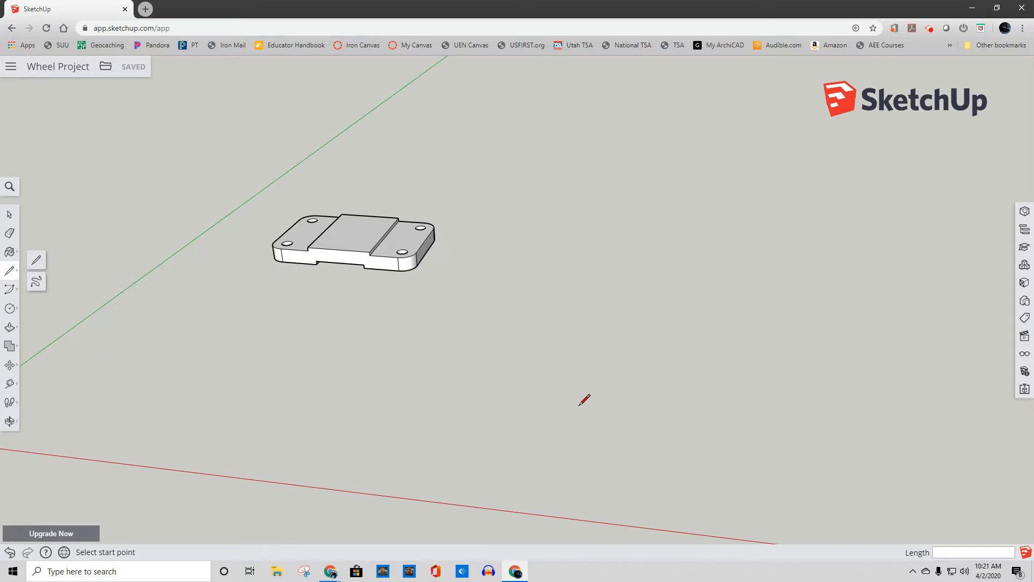
pyautogui.keyDown('shift'); pyautogui.moveTo(588, 396); pyautogui.dragTo(480, 323, button='middle'); pyautogui.keyUp('shift')
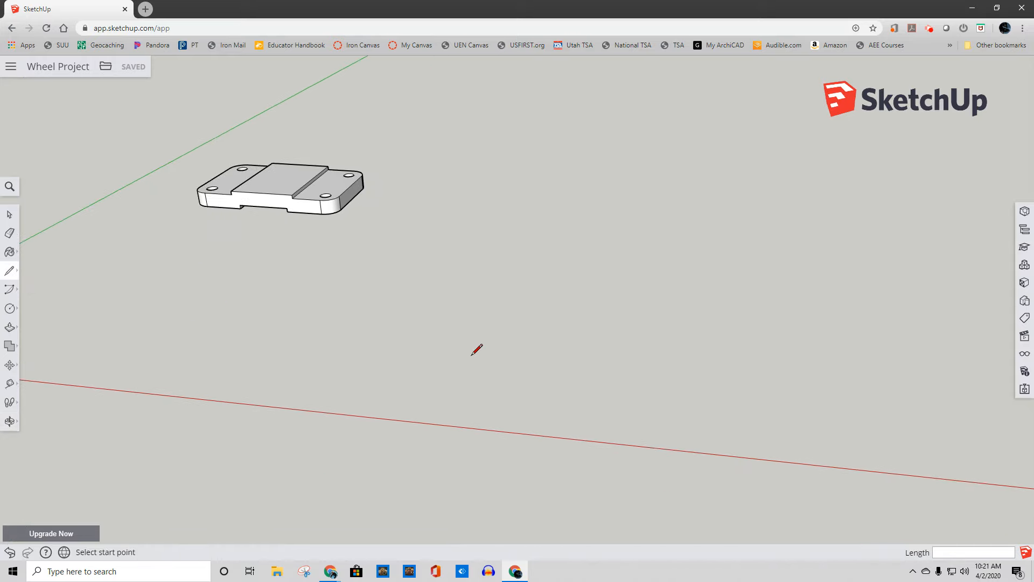
pyautogui.click(432, 360)
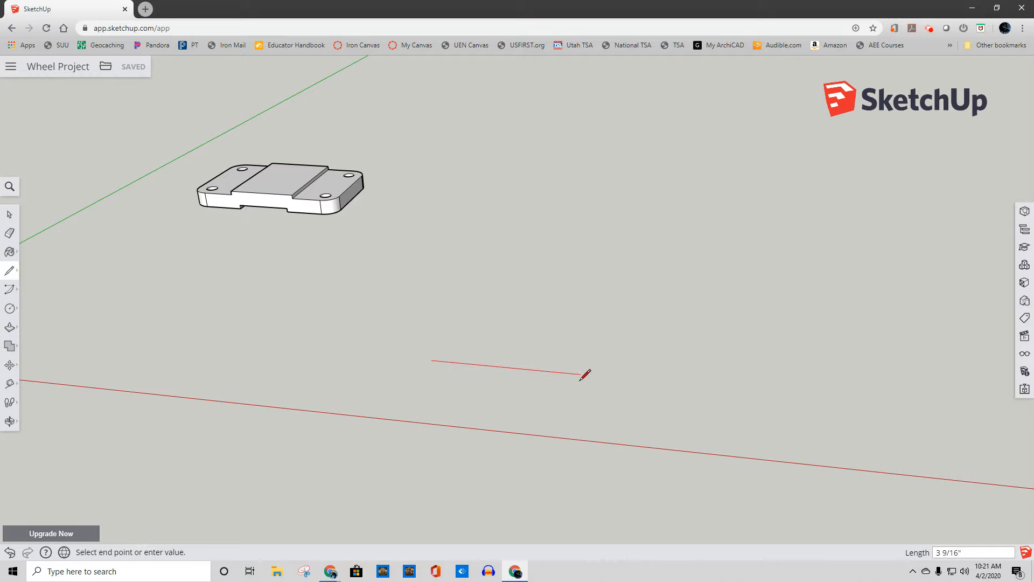
pyautogui.write('1.5')
pyautogui.press('Return')
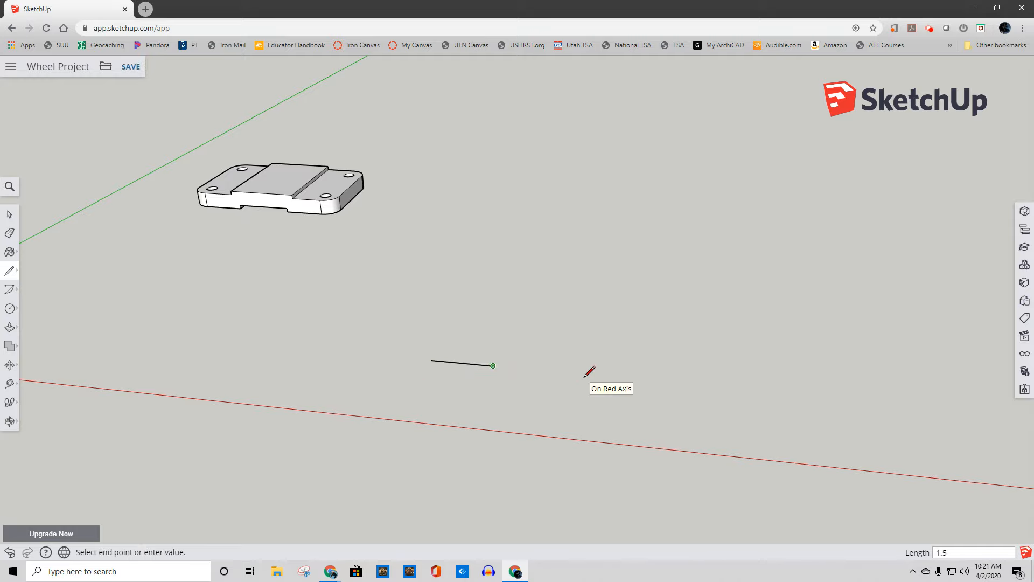
# - Add a short line along the green axis at each end of the 1.5" base line
pyautogui.scroll(3, 519, 366)
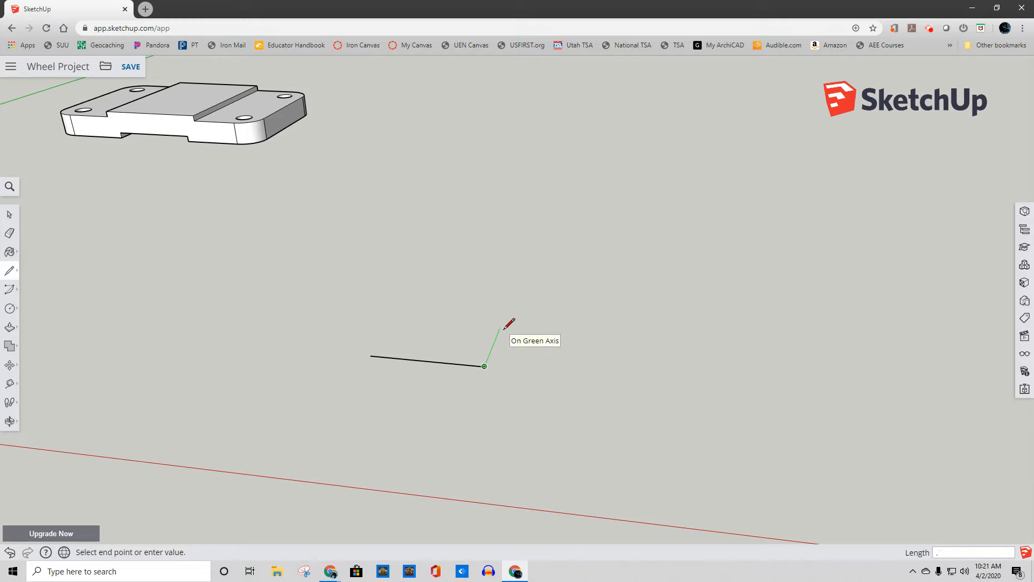
pyautogui.press('Escape')
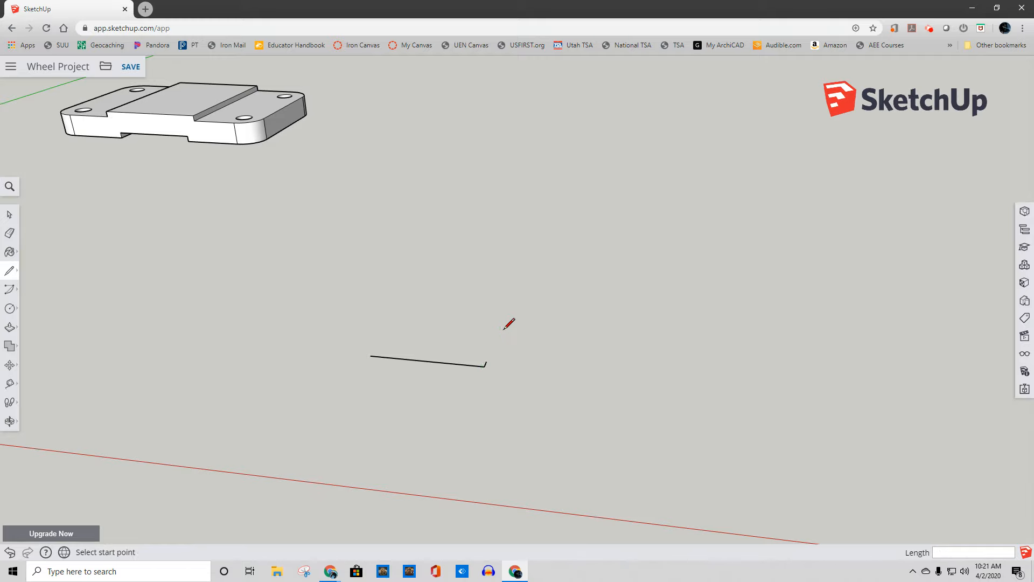
pyautogui.click(370, 356)
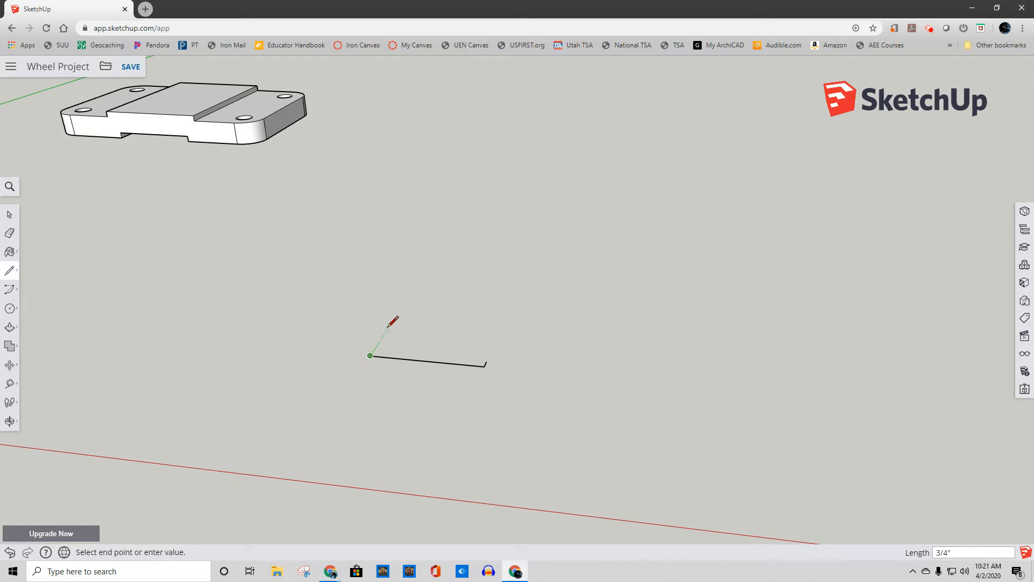
pyautogui.press('Return')
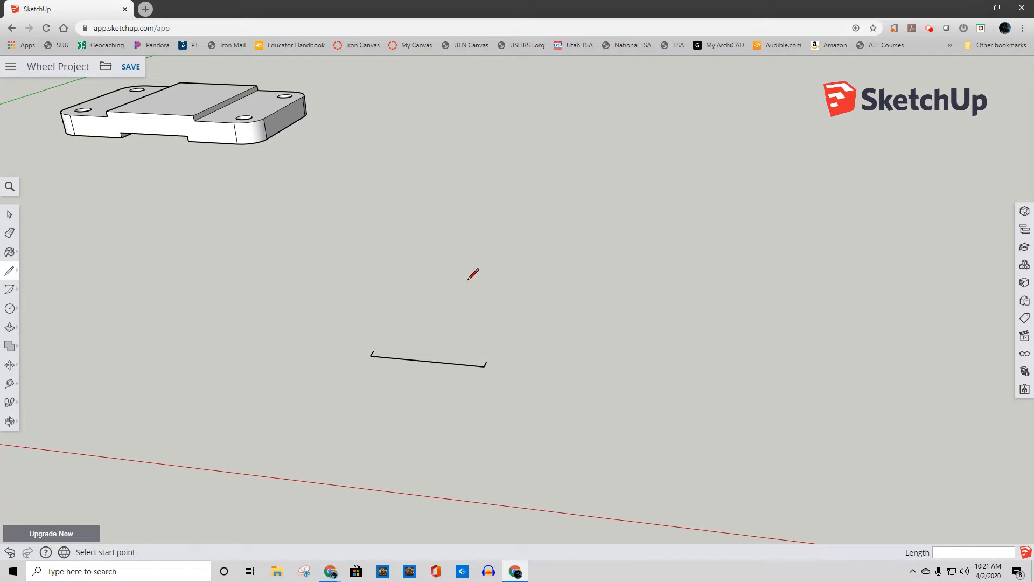
# - Draw a centre line along the green axis from the midpoint of the base line
pyautogui.click(427, 360)
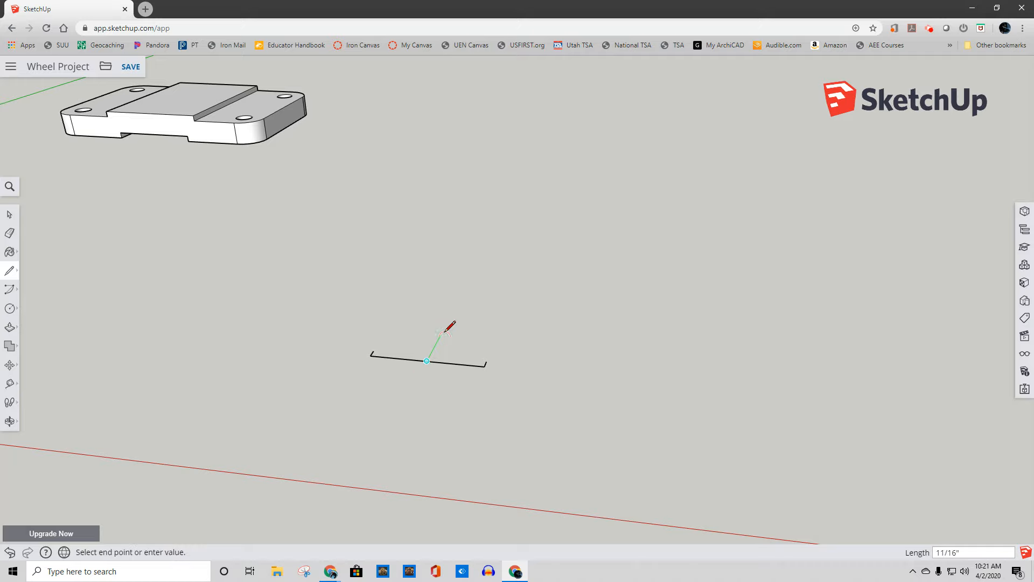
pyautogui.write('2 3/4')
pyautogui.press('Return')
pyautogui.press('Escape')
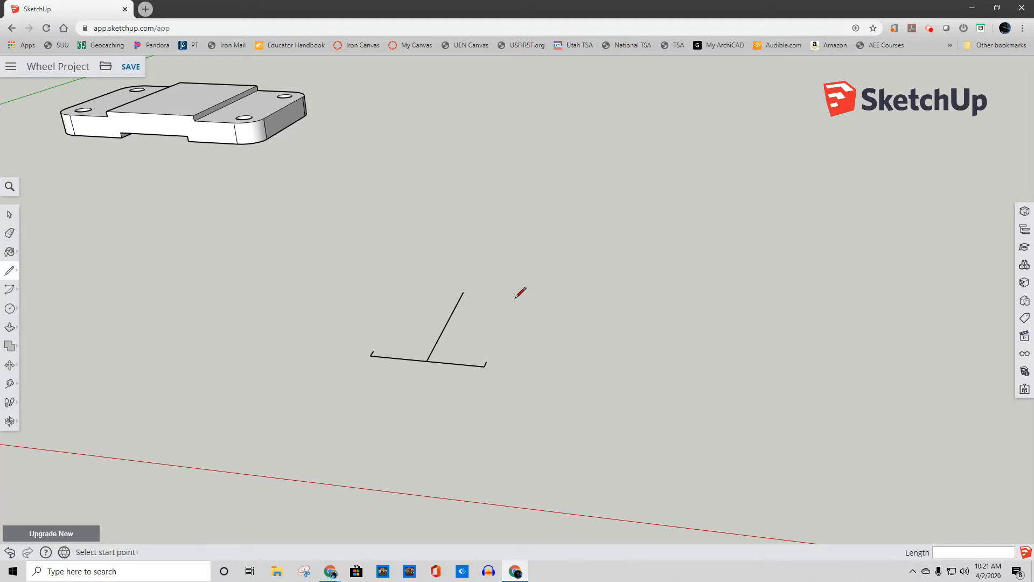
# - Outline the right half of the top flange from just below the centre line's far end, returning inward along the red axis
pyautogui.click(464, 292)
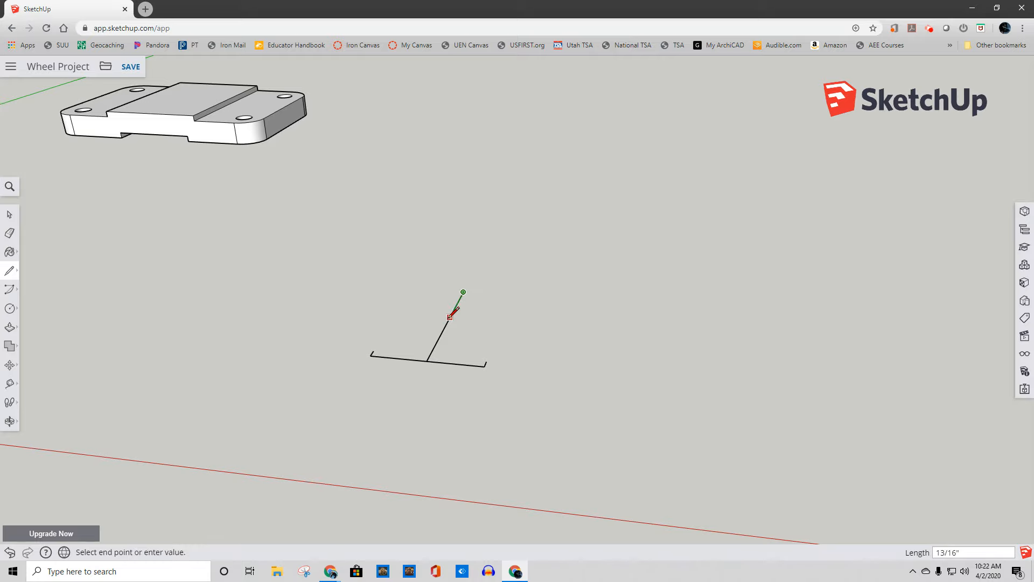
pyautogui.click(460, 299)
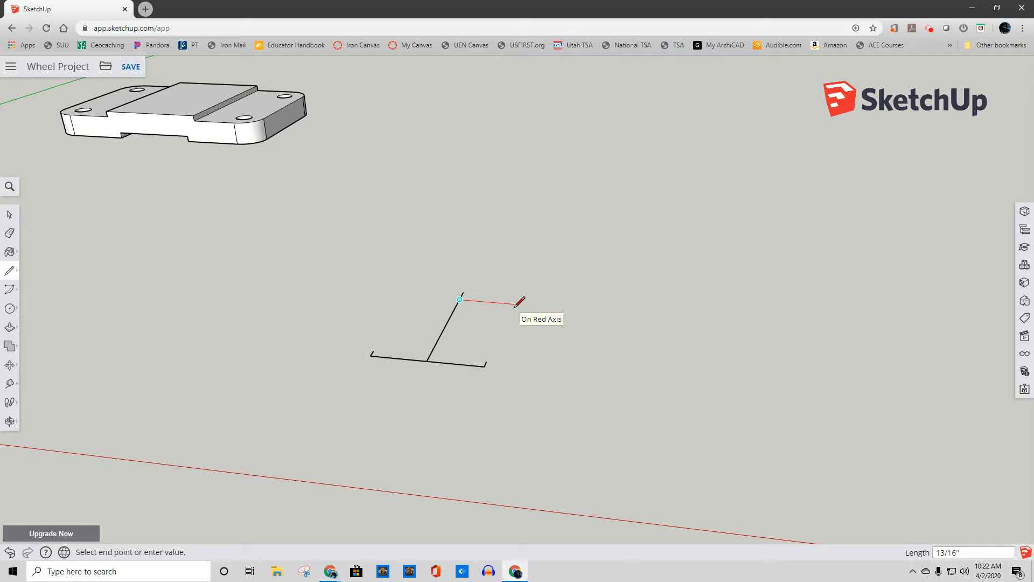
pyautogui.press('Return')
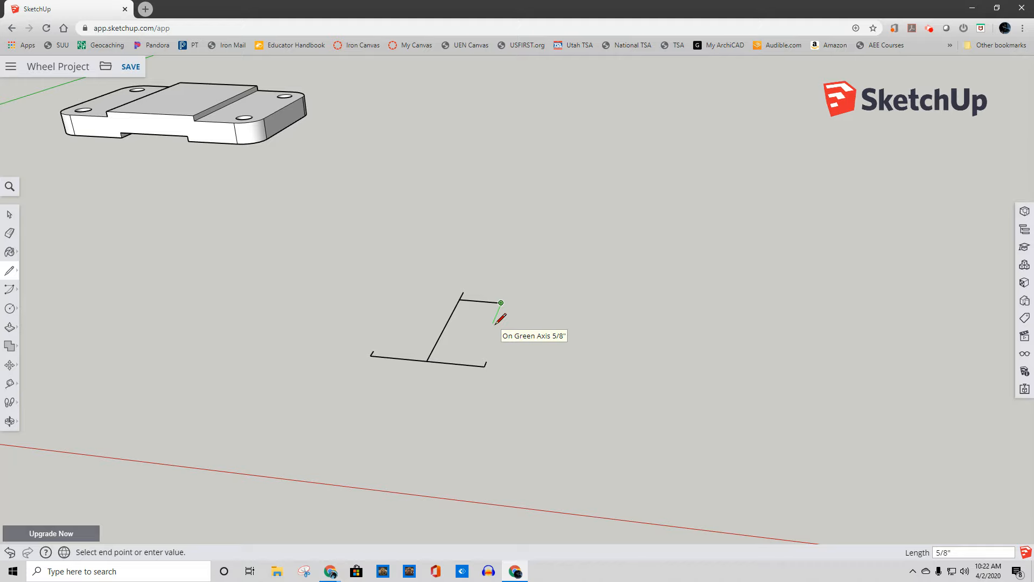
pyautogui.press('Return')
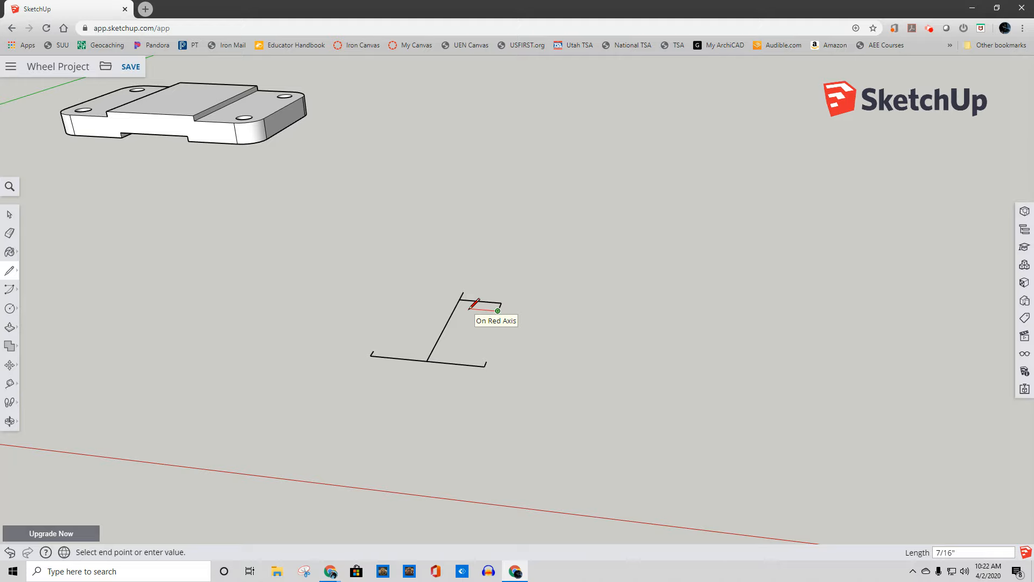
pyautogui.click(472, 308)
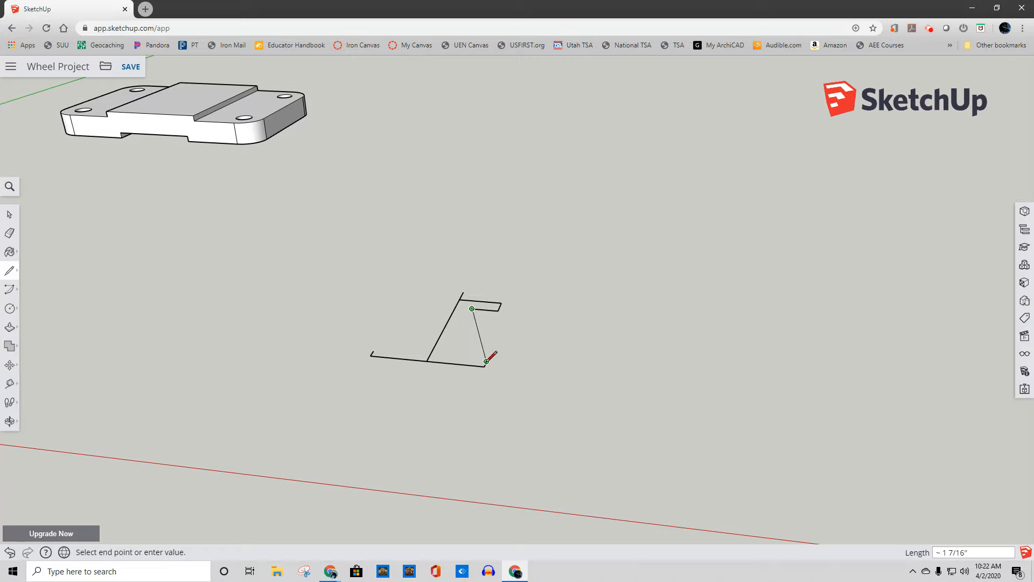
pyautogui.press('Escape')
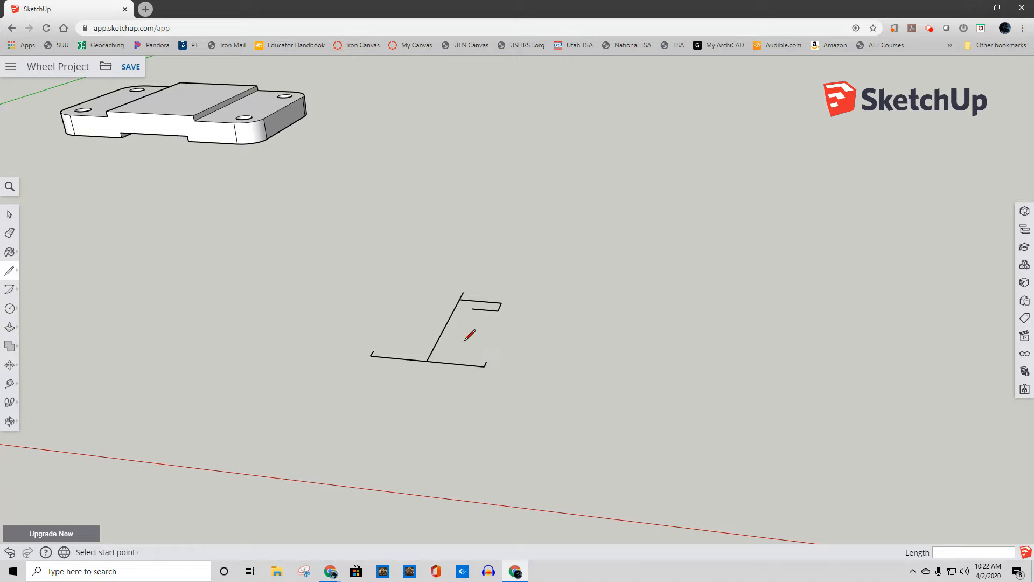
# - Close the right half profile by extending the base end edge, drawing the lower flange's inner edge, and joining it to the top flange
pyautogui.click(486, 361)
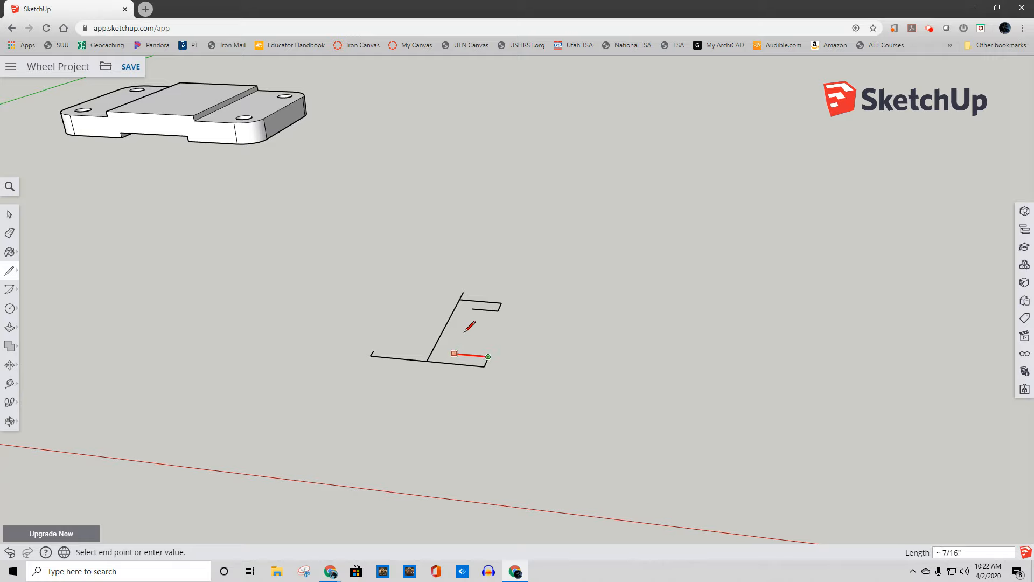
pyautogui.click(472, 307)
pyautogui.click(473, 308)
pyautogui.click(9, 214)
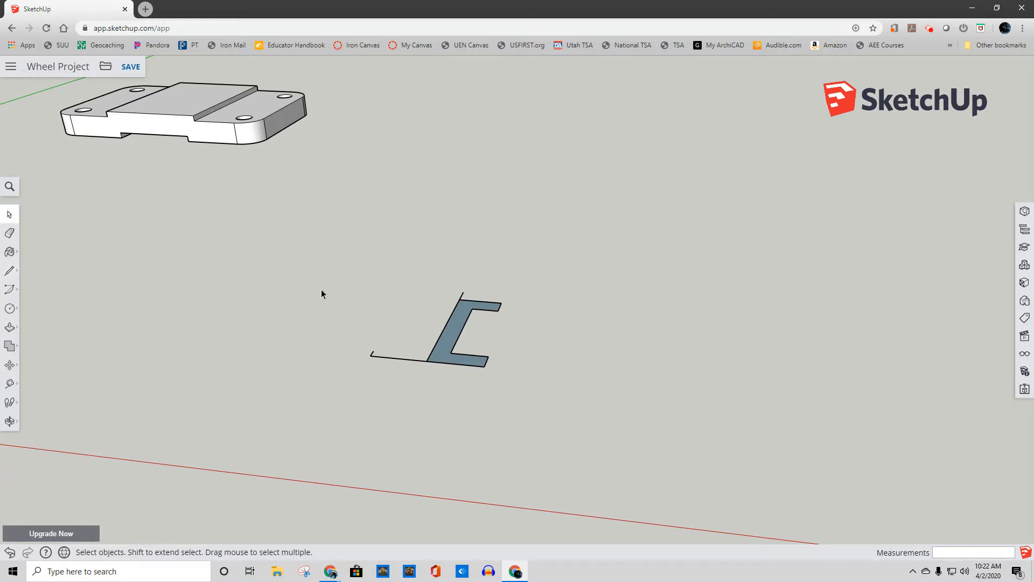
# - Draw a sloped line from the midpoint of the lower flange's right end edge to the profile's inner corner
pyautogui.scroll(8, 490, 359)
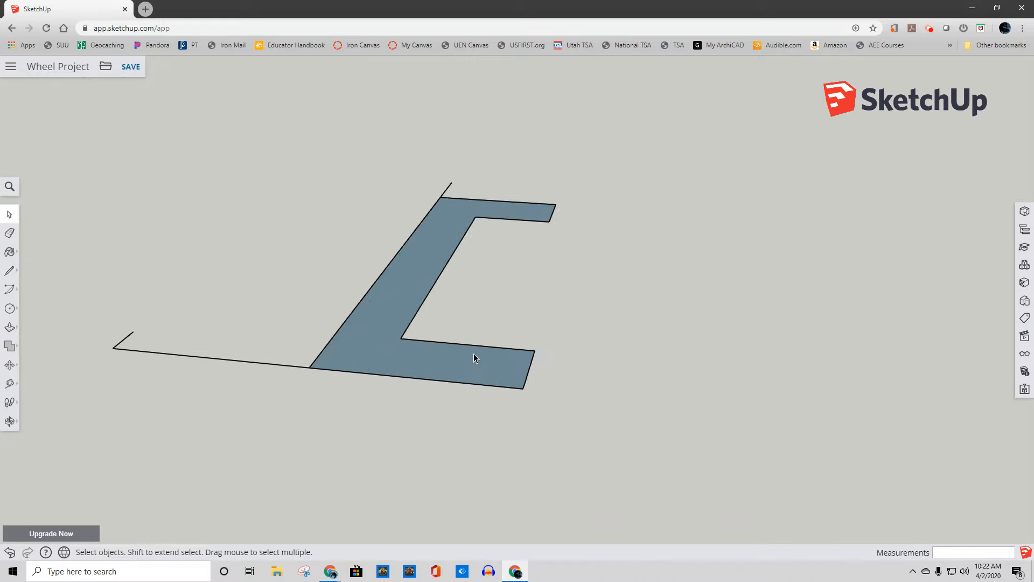
pyautogui.click(6, 274)
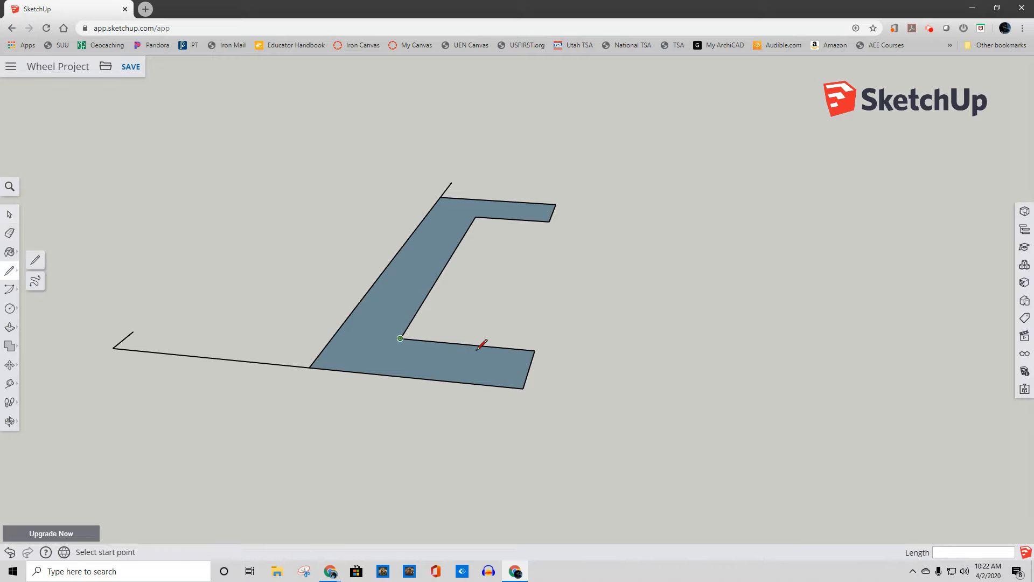
pyautogui.click(528, 369)
pyautogui.click(401, 338)
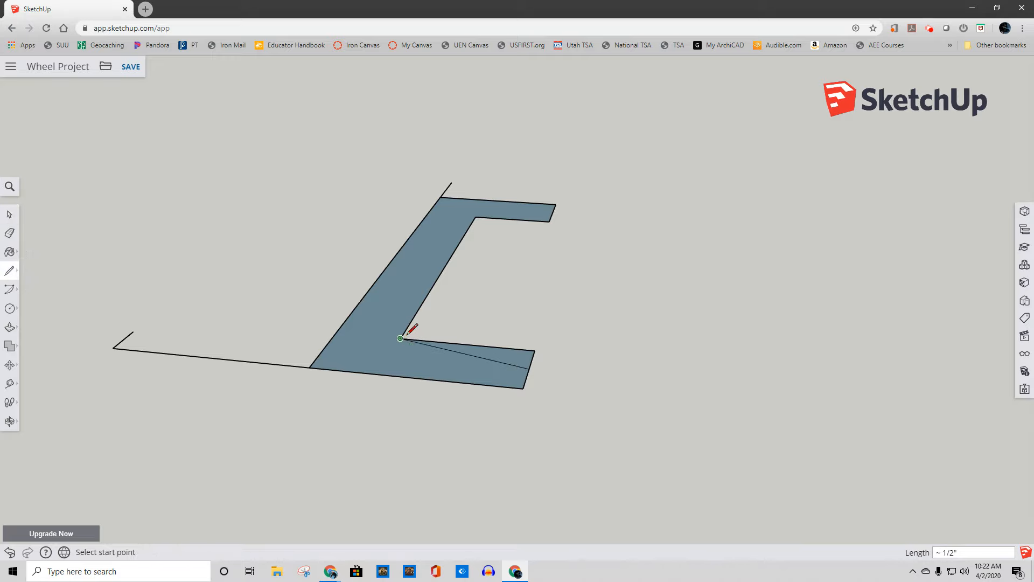
# - Delete the triangle above the sloped line and the centre line stub beyond the top flange
pyautogui.click(9, 214)
pyautogui.click(529, 356)
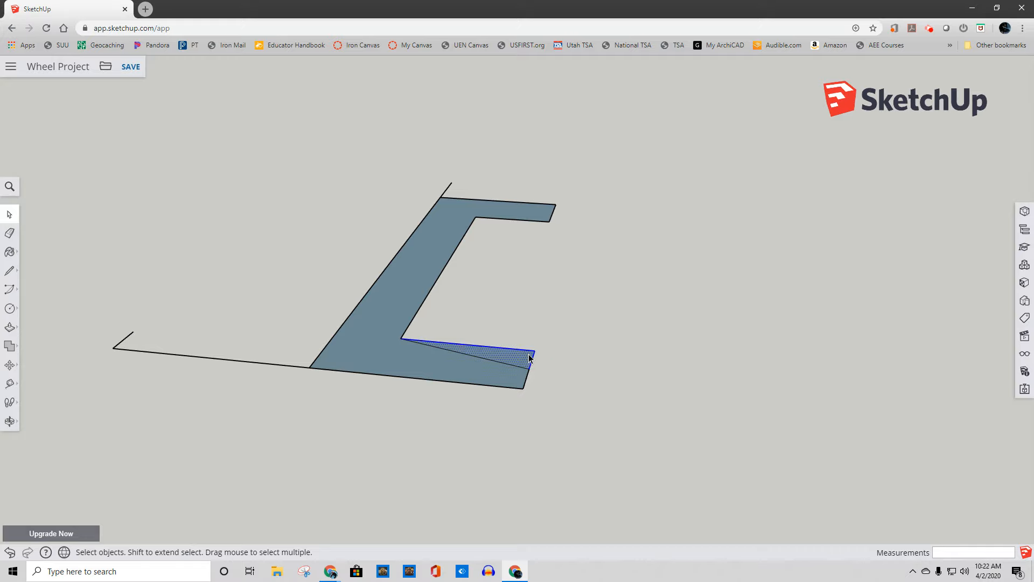
pyautogui.press('Delete')
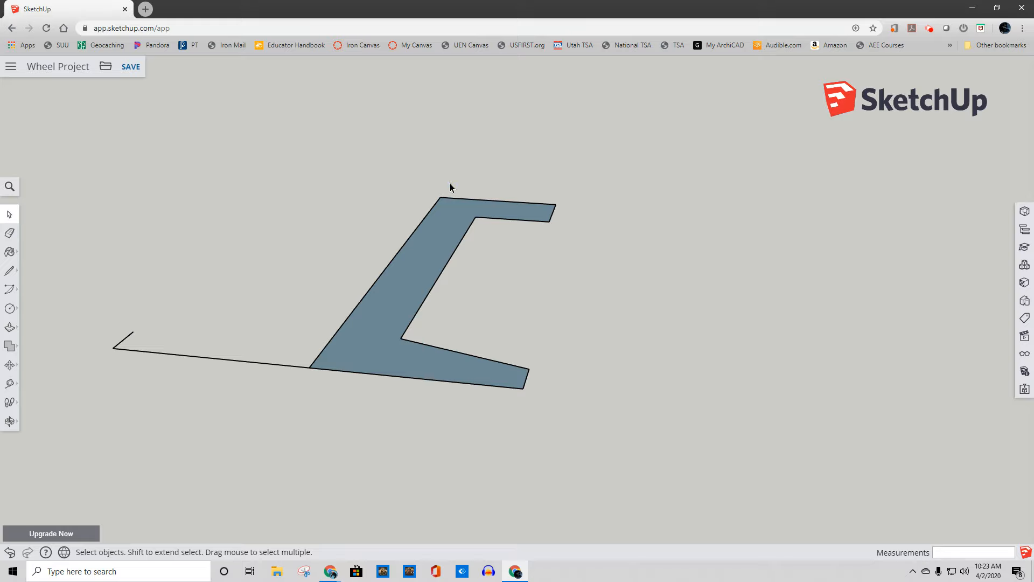
pyautogui.click(18, 365)
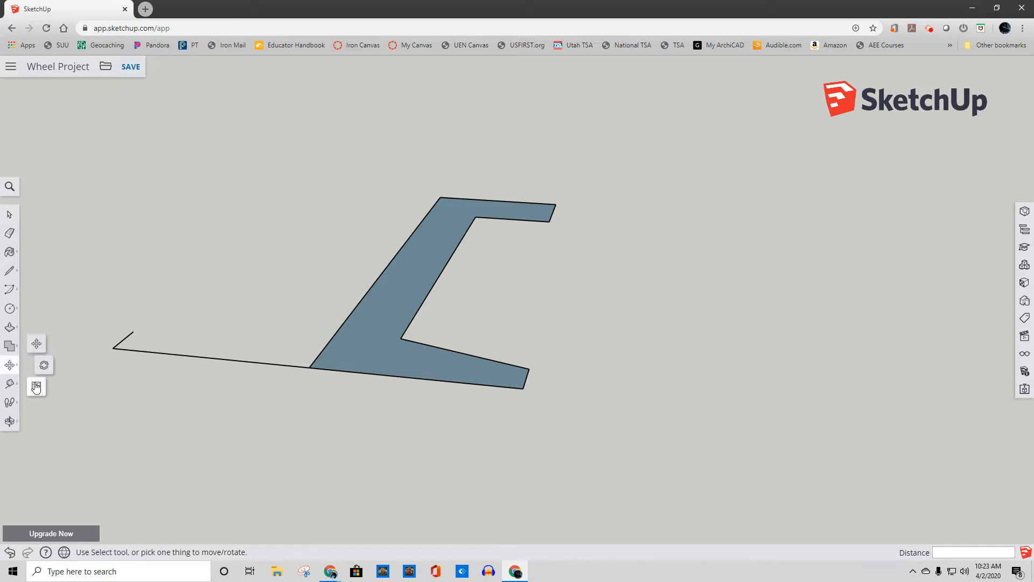
pyautogui.click(18, 329)
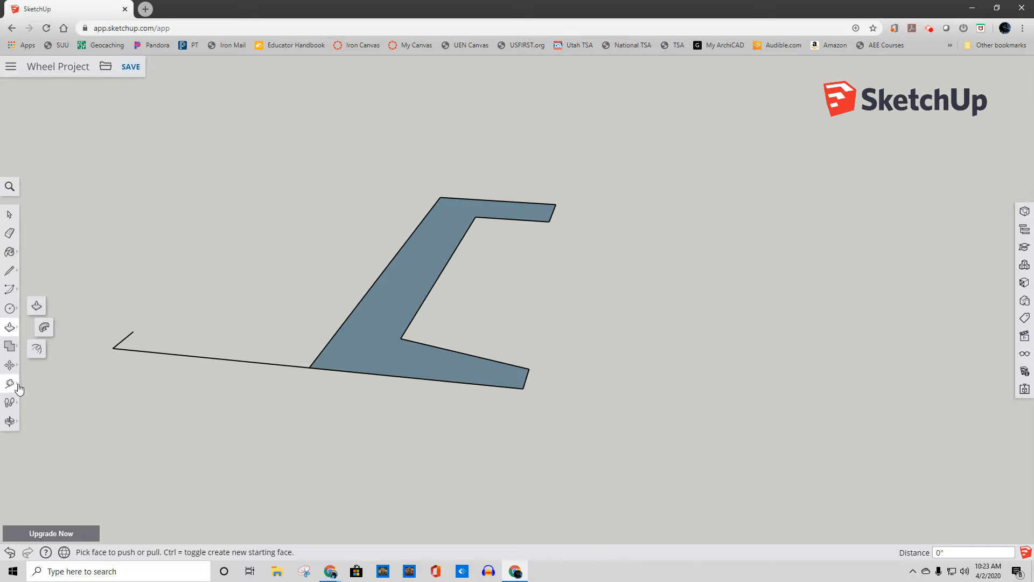
pyautogui.click(11, 309)
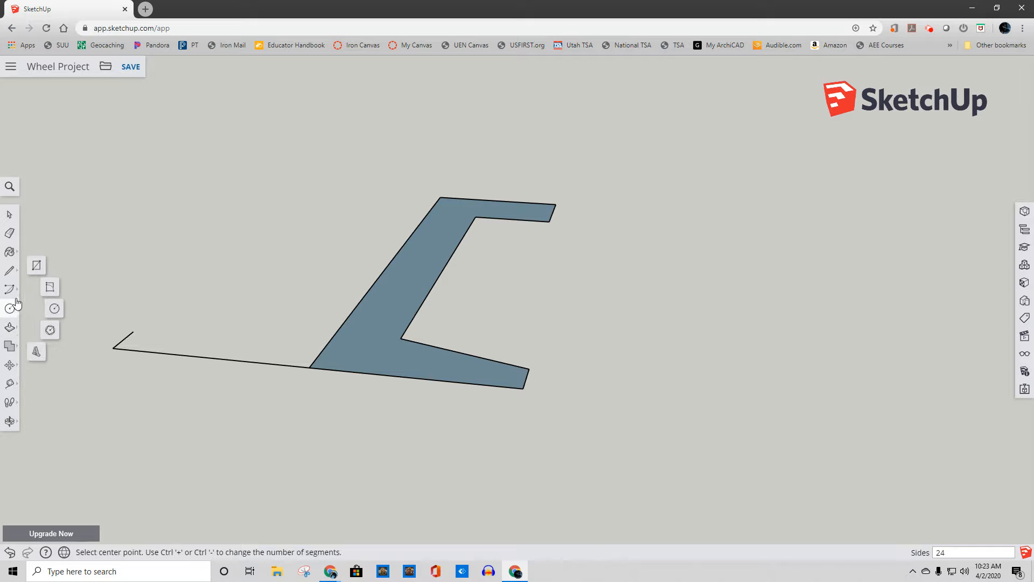
pyautogui.click(16, 290)
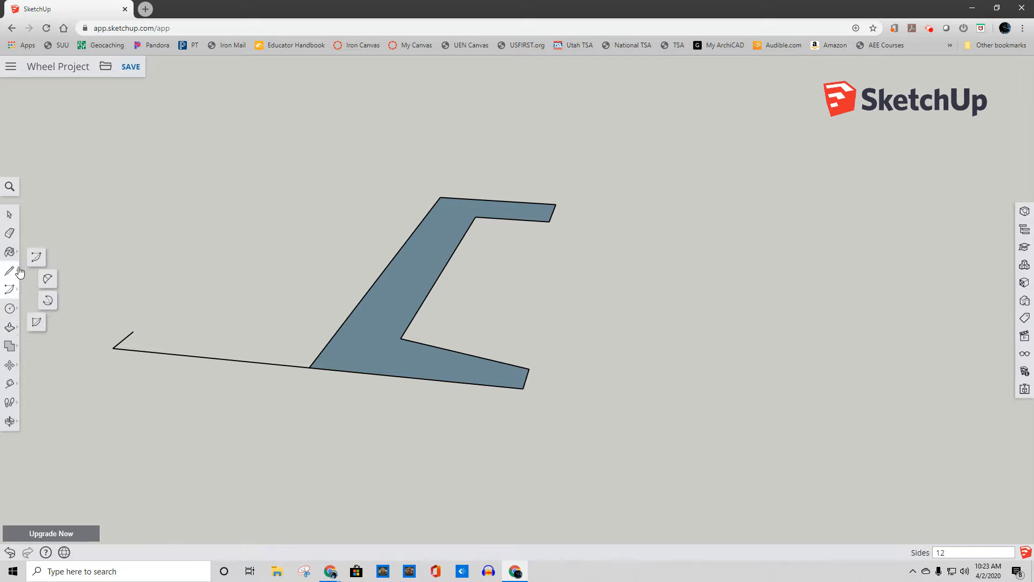
pyautogui.click(19, 270)
pyautogui.click(10, 251)
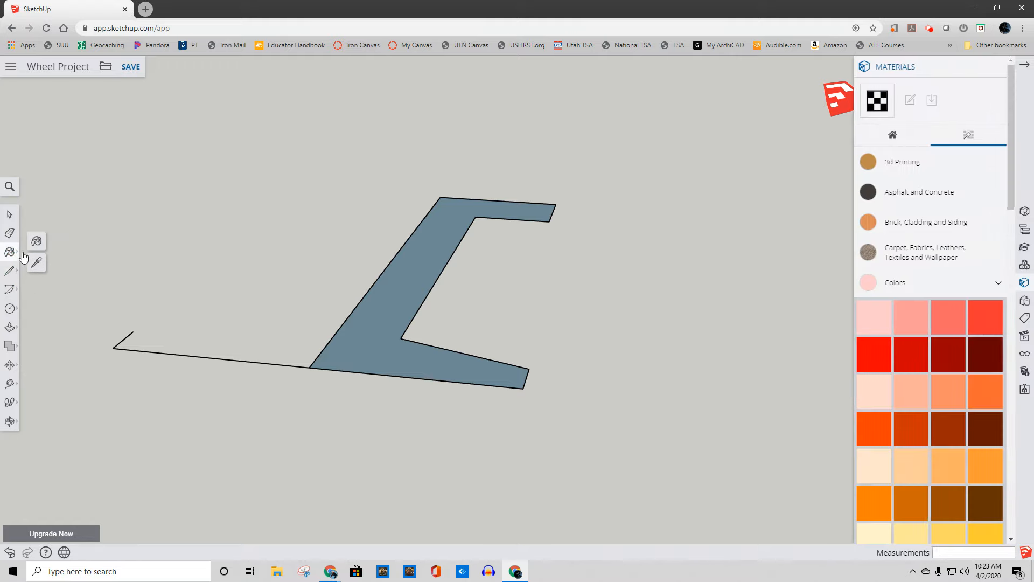
pyautogui.click(996, 67)
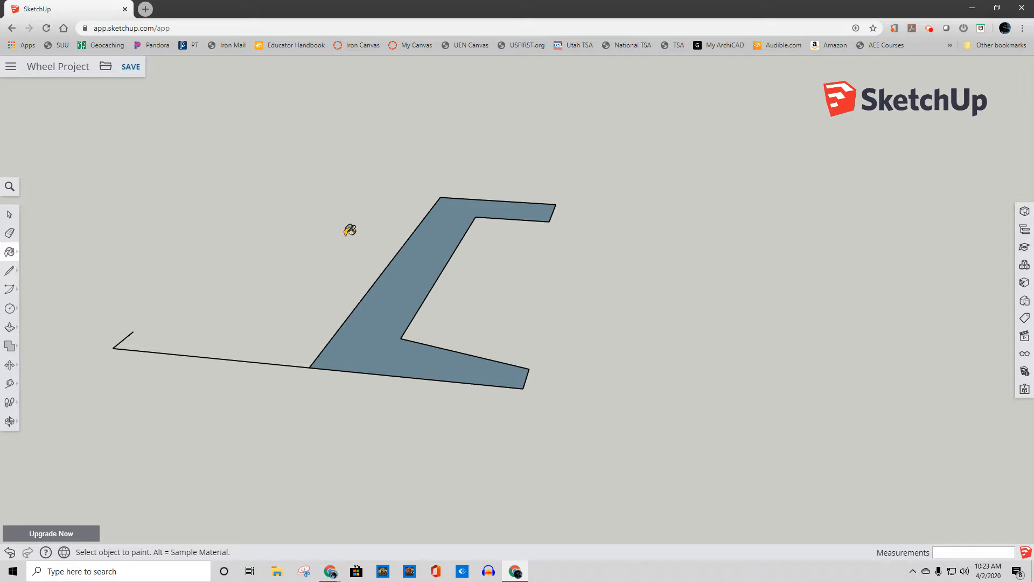
pyautogui.click(9, 214)
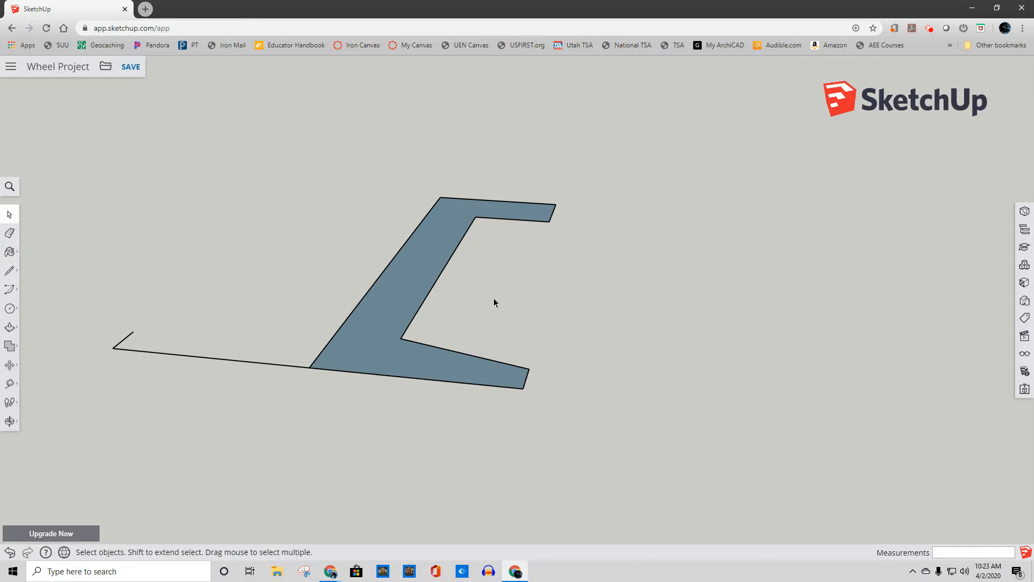
# - Outline the left half of the top flange, extending .62 along the red axis from the centre line's end, and draw the web's left edge toward the base
pyautogui.click(9, 271)
pyautogui.click(440, 197)
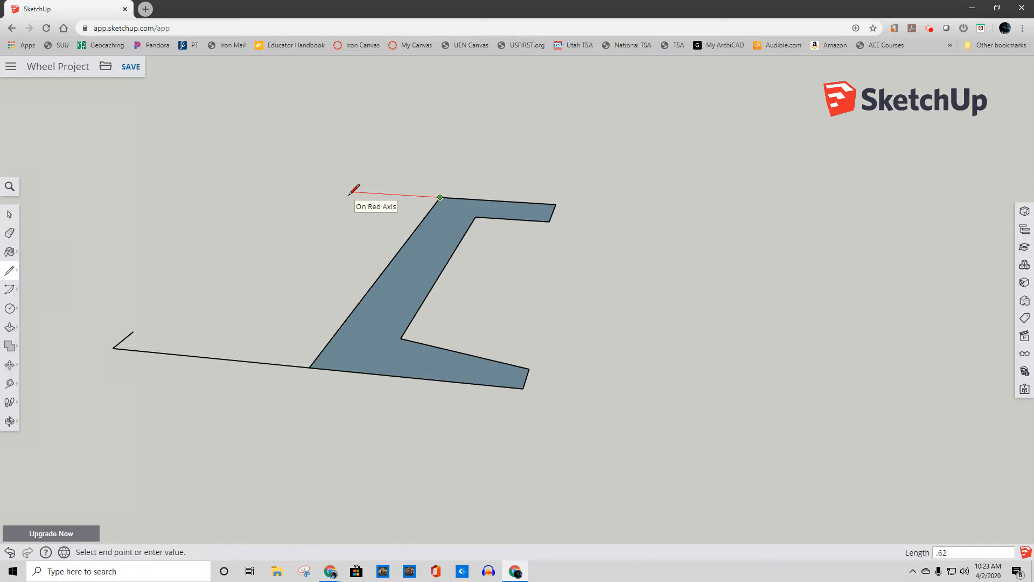
pyautogui.click(330, 190)
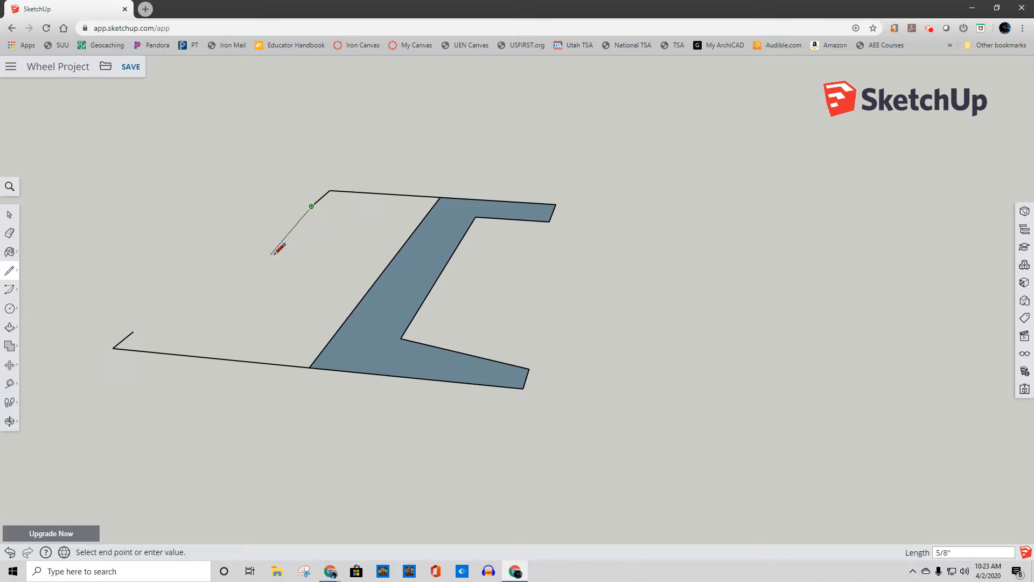
pyautogui.click(380, 210)
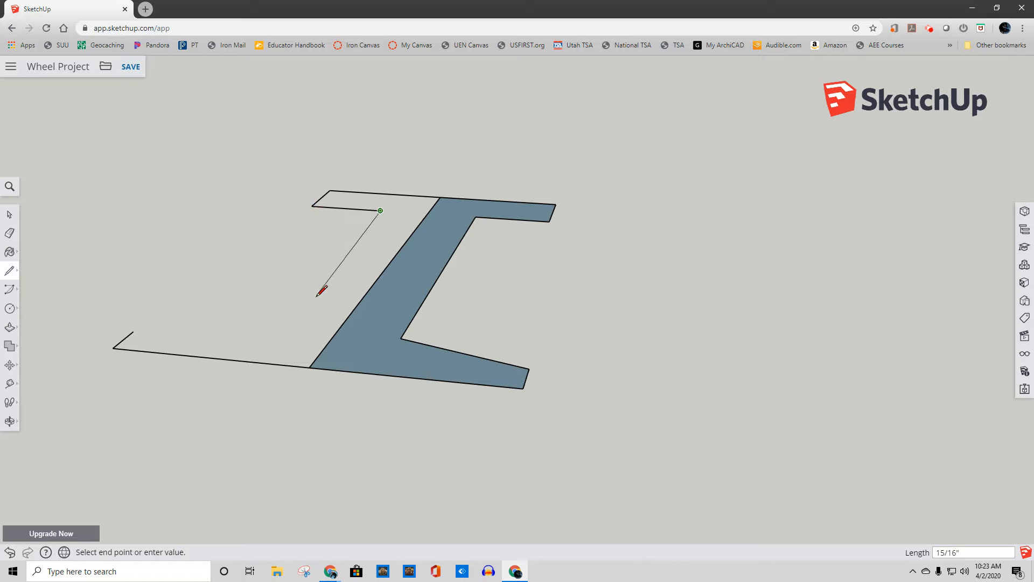
pyautogui.click(266, 335)
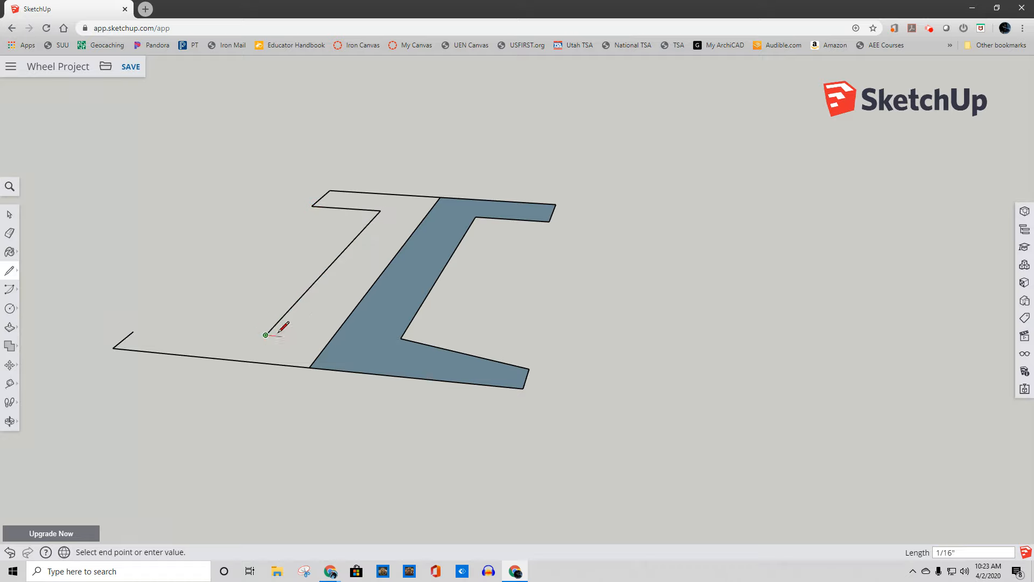
pyautogui.press('Escape')
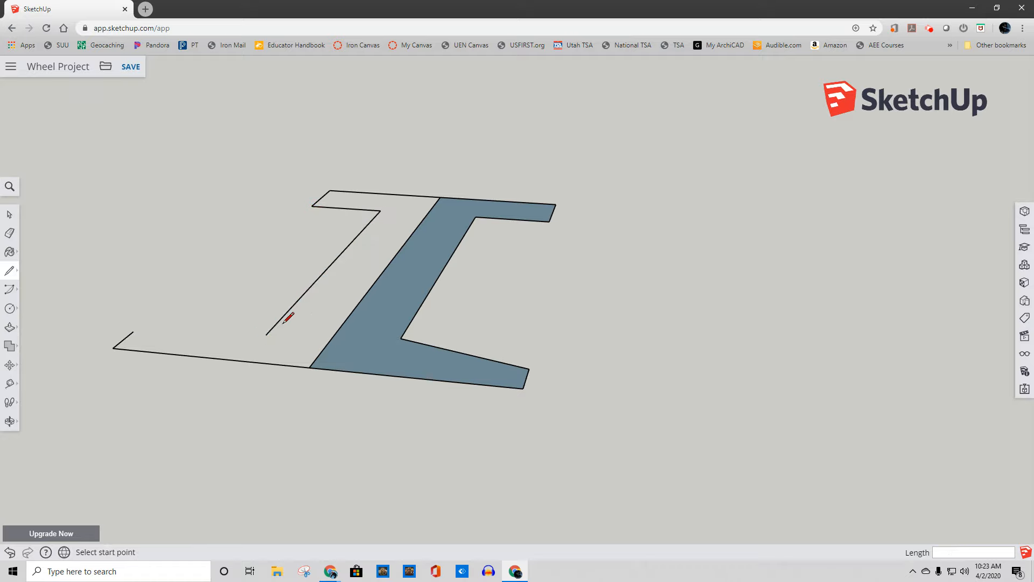
# - Extend the lower flange's left end edge by .125, draw its inner edge past the web, and slope a line from the inner corner to the end edge's midpoint
pyautogui.click(133, 331)
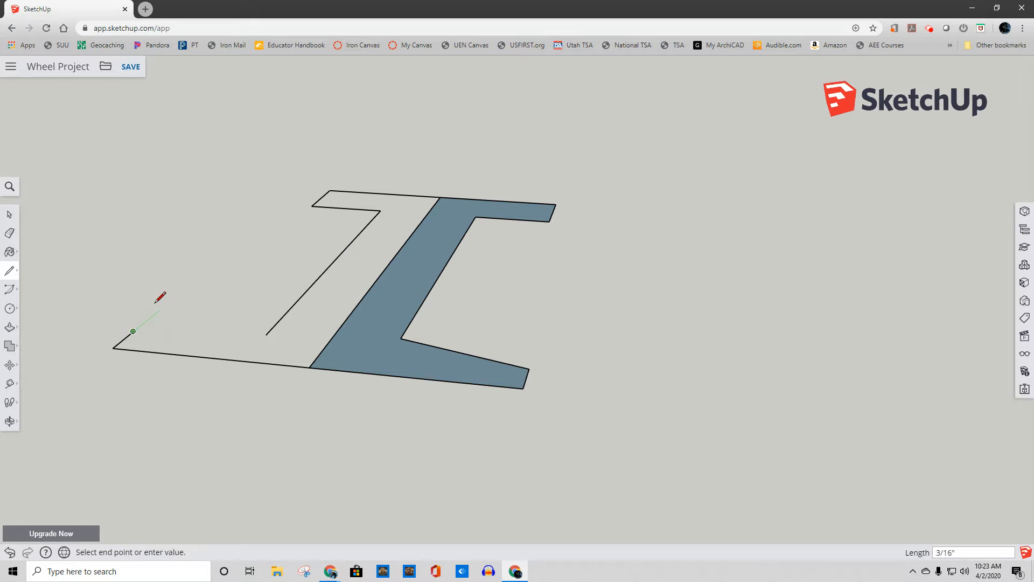
pyautogui.write('.125')
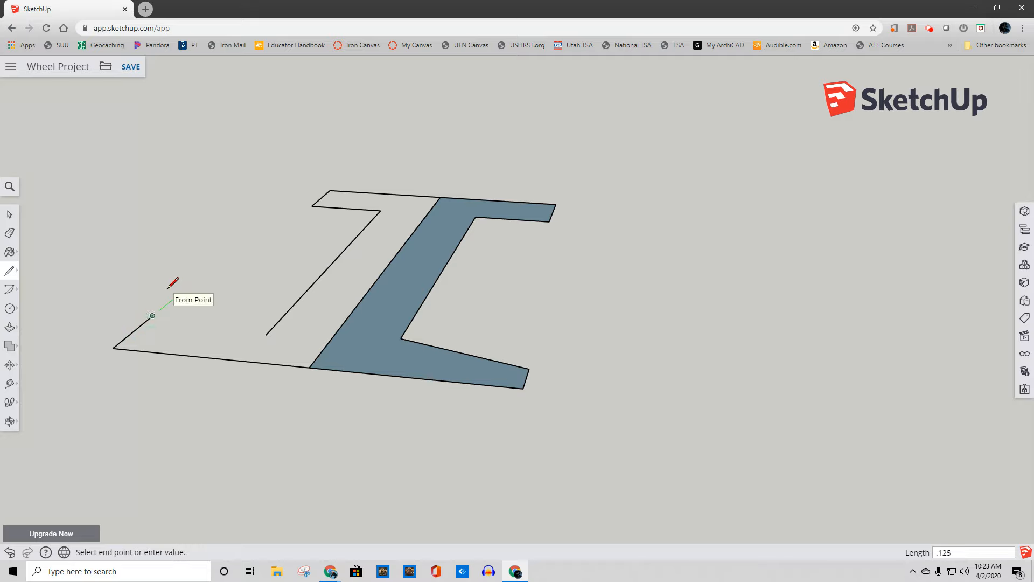
pyautogui.click(288, 328)
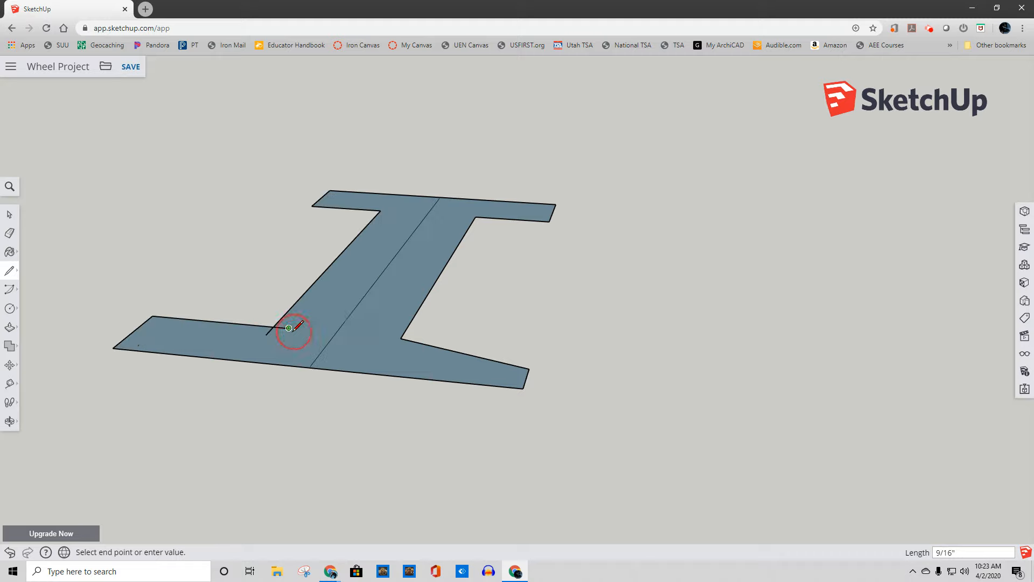
pyautogui.click(273, 327)
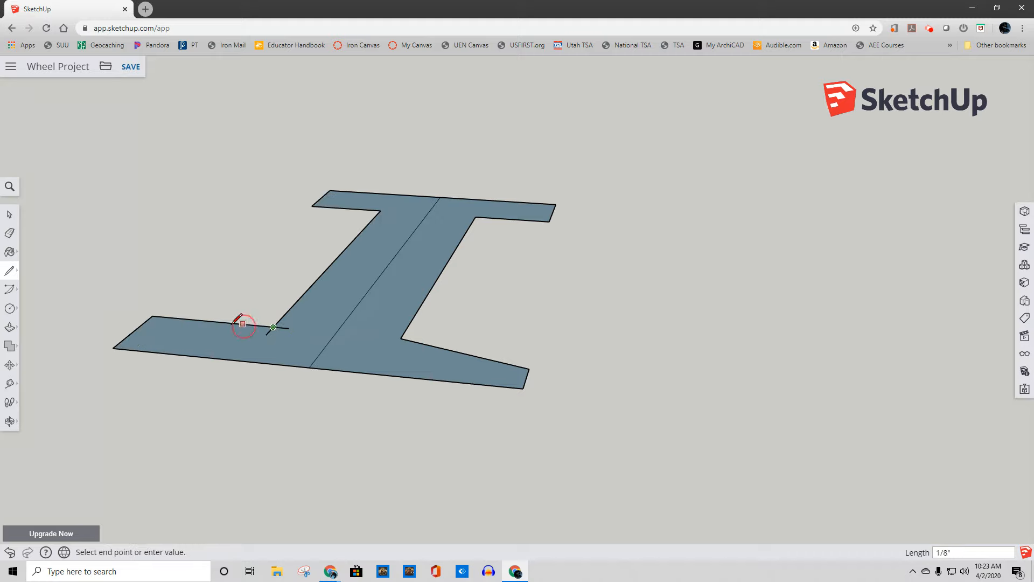
pyautogui.click(133, 331)
# - Delete the triangle above the left sloped line, the overshooting line stubs at the inner corner, and the profile's centre line
pyautogui.click(9, 214)
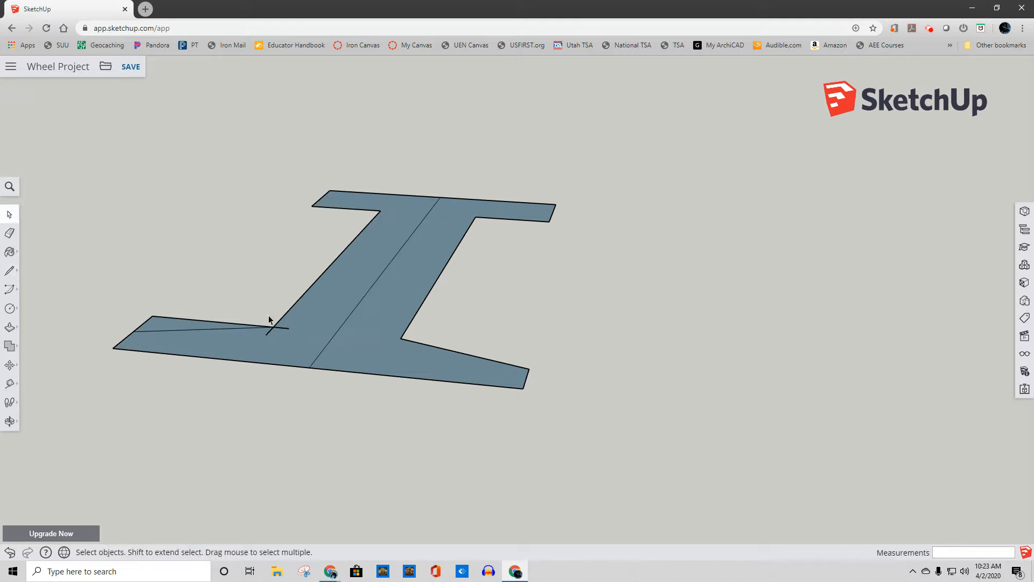
pyautogui.click(147, 322)
pyautogui.press('Delete')
pyautogui.click(284, 328)
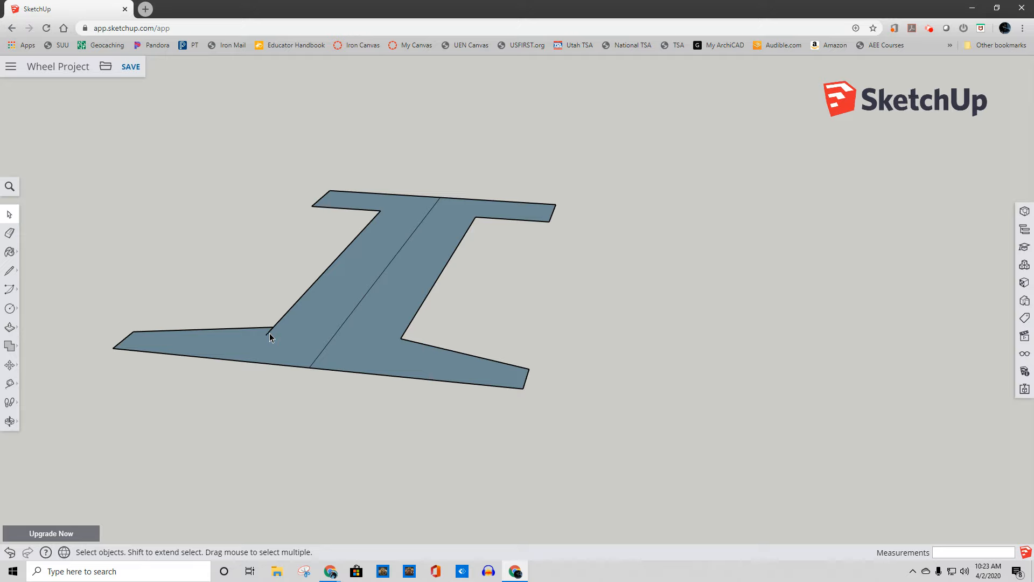
pyautogui.click(325, 348)
pyautogui.press('Delete')
pyautogui.click(325, 348)
pyautogui.click(363, 401)
pyautogui.click(432, 210)
pyautogui.press('Delete')
# - Draw a .5 line along the green axis from the top flange's outer corner, heading away from the profile
pyautogui.scroll(-3, 590, 288)
pyautogui.moveTo(590, 290); pyautogui.dragTo(398, 306, button='middle')
pyautogui.scroll(-4, 457, 295)
pyautogui.keyDown('shift'); pyautogui.moveTo(496, 301); pyautogui.dragTo(473, 411, button='middle'); pyautogui.keyUp('shift')
pyautogui.moveTo(462, 376)
pyautogui.mouseDown(button='middle')
pyautogui.moveTo(350, 383)
pyautogui.moveTo(444, 377)
pyautogui.mouseUp(button='middle')
pyautogui.scroll(2, 479, 383)
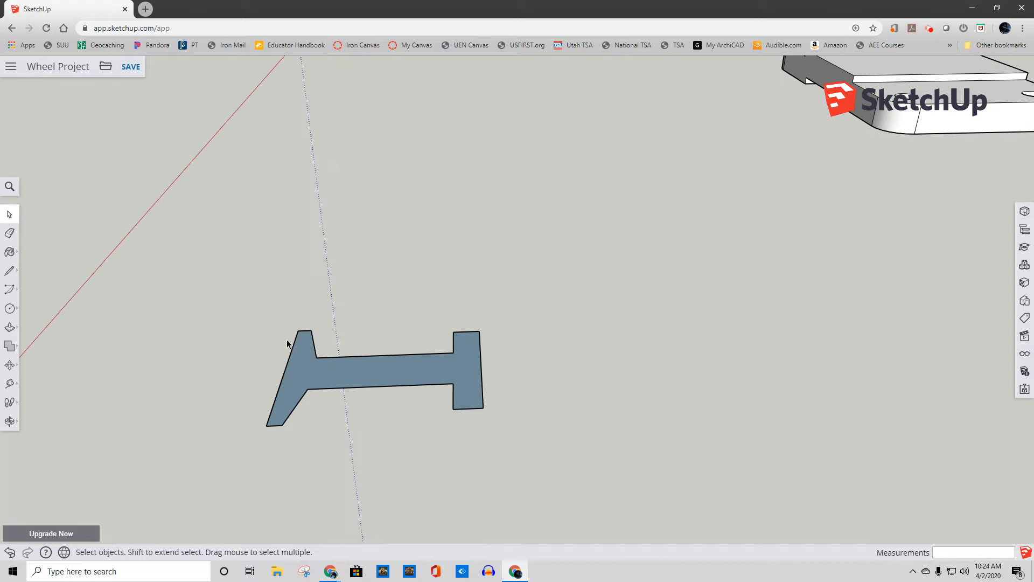
pyautogui.click(9, 270)
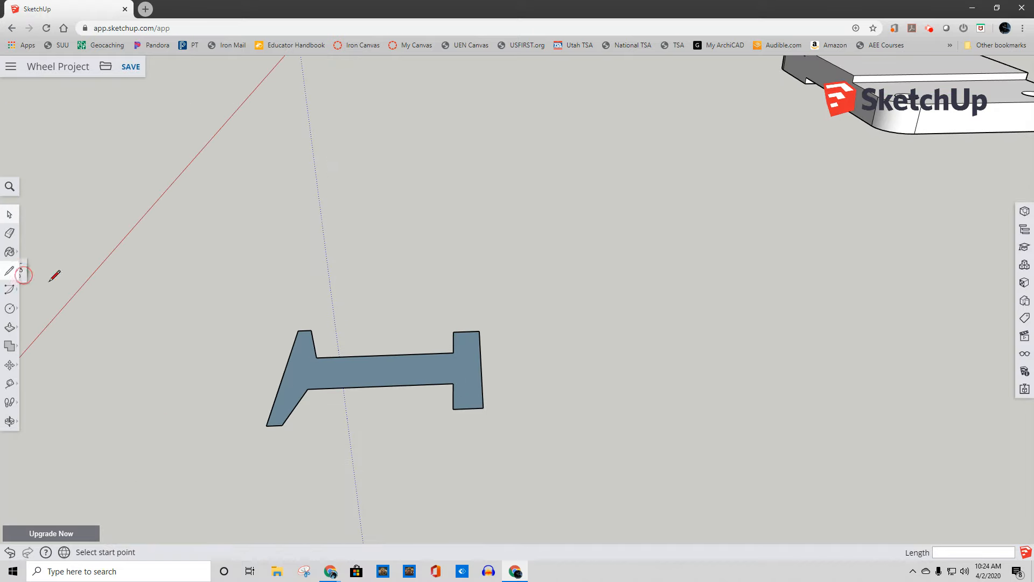
pyautogui.click(484, 407)
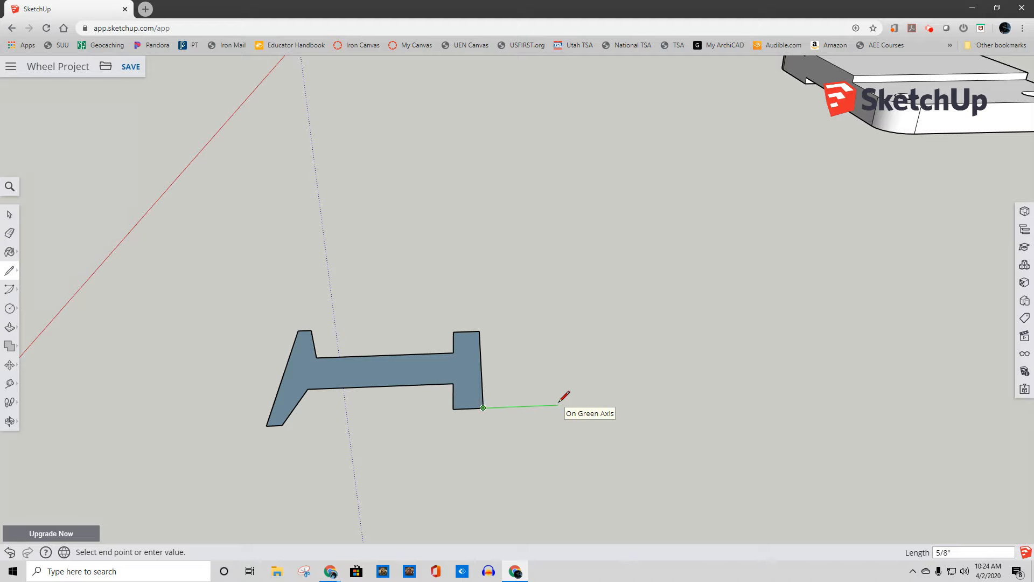
pyautogui.write('.5')
pyautogui.press('Return')
pyautogui.press('Escape')
# - Build a vertical helper triangle on the offset line and draw a 1/2" radius circle in its plane, centred at the line's free end
pyautogui.click(11, 308)
pyautogui.moveTo(547, 419); pyautogui.dragTo(549, 345, button='middle')
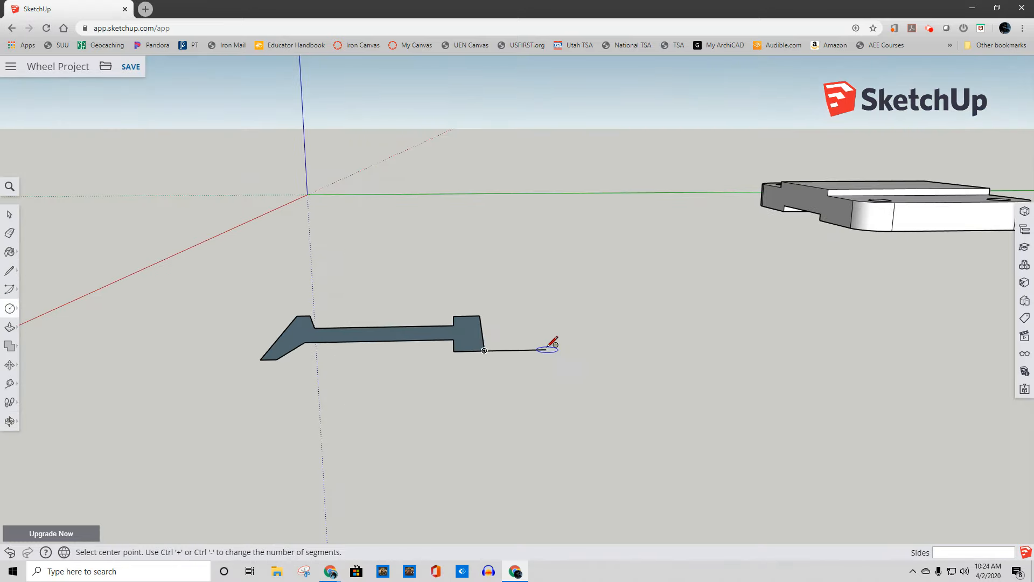
pyautogui.click(10, 271)
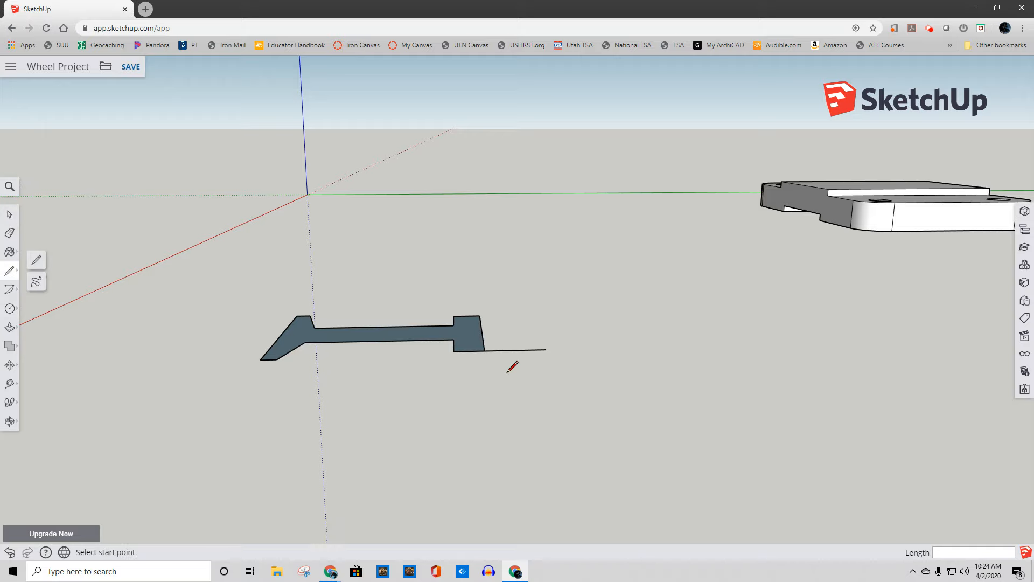
pyautogui.click(546, 349)
pyautogui.click(546, 305)
pyautogui.press('Escape')
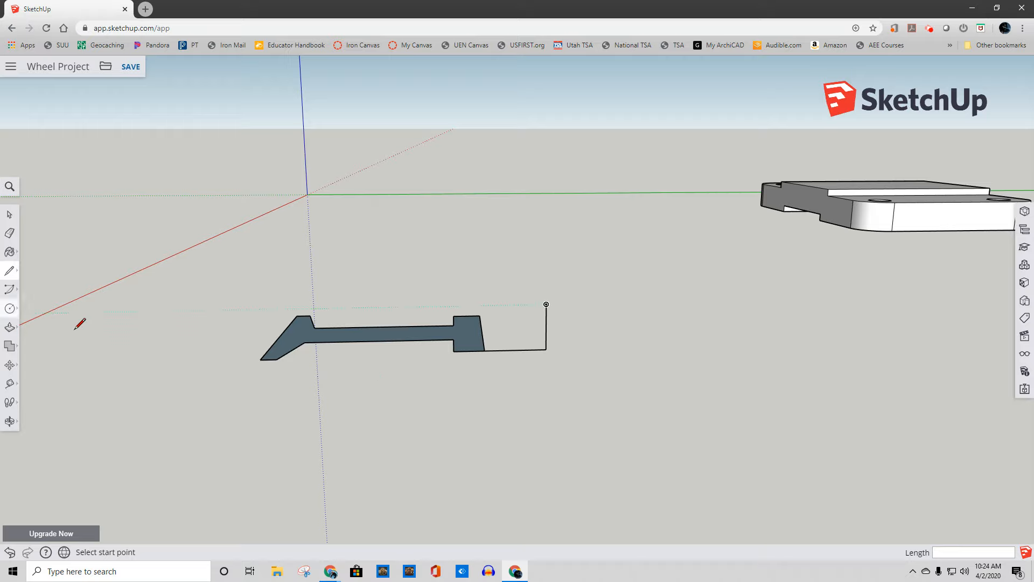
pyautogui.click(547, 305)
pyautogui.click(485, 350)
pyautogui.click(10, 308)
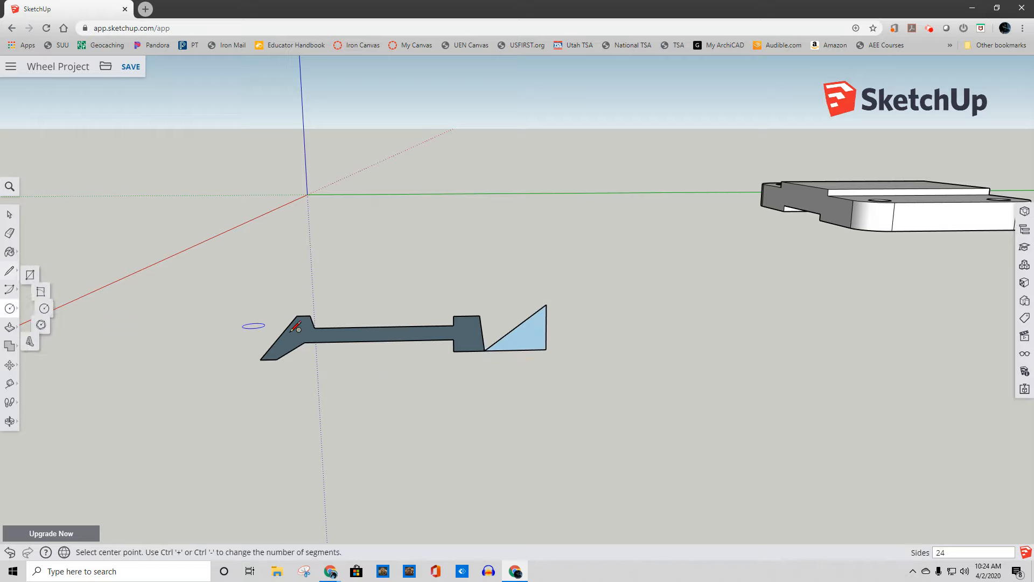
pyautogui.click(546, 349)
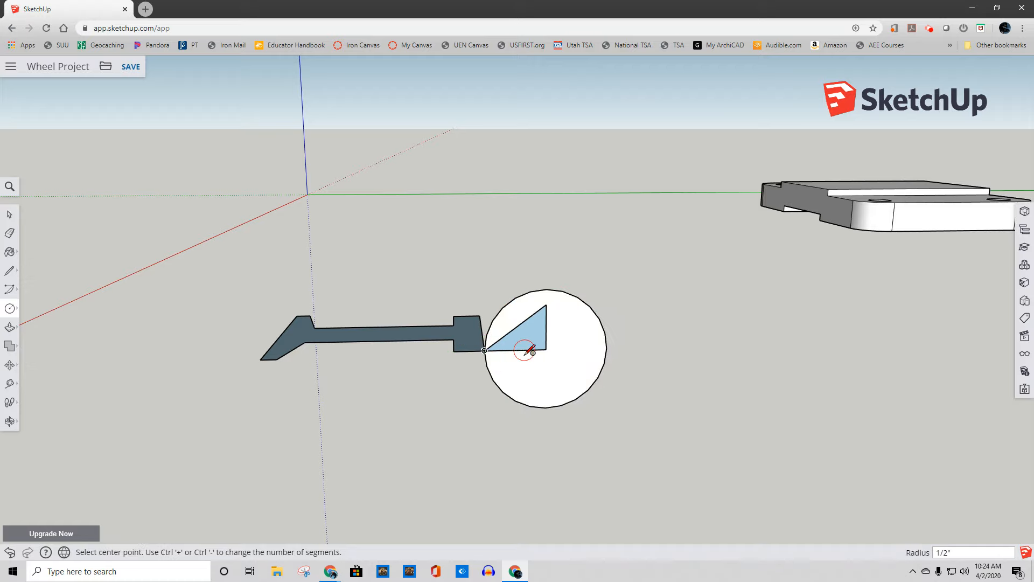
# - Delete the vertical helper line, the offset line and the circle's face, keeping only the circle's edge as a path
pyautogui.click(9, 215)
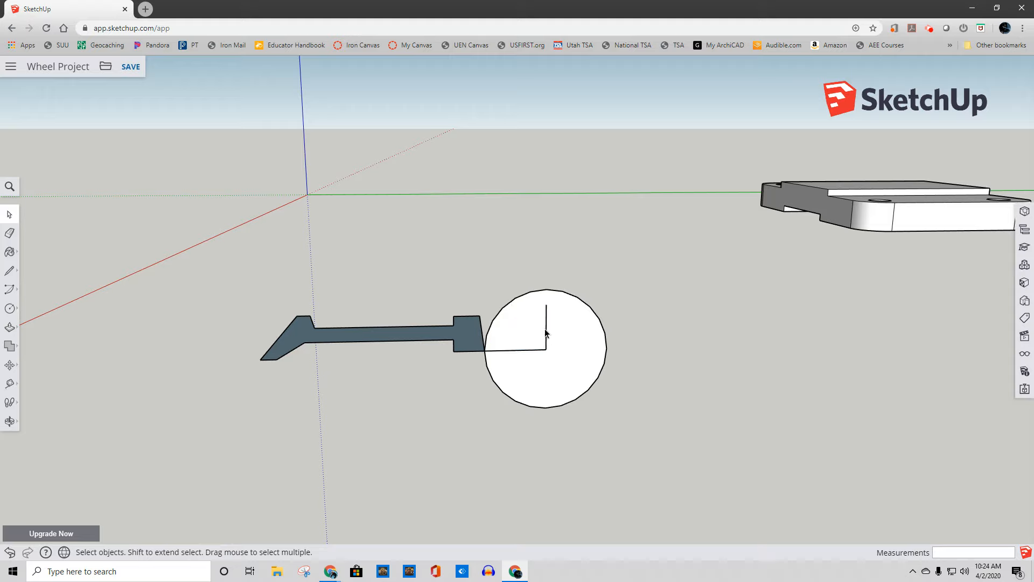
pyautogui.click(546, 328)
pyautogui.press('Delete')
pyautogui.click(541, 350)
pyautogui.press('Delete')
pyautogui.click(545, 349)
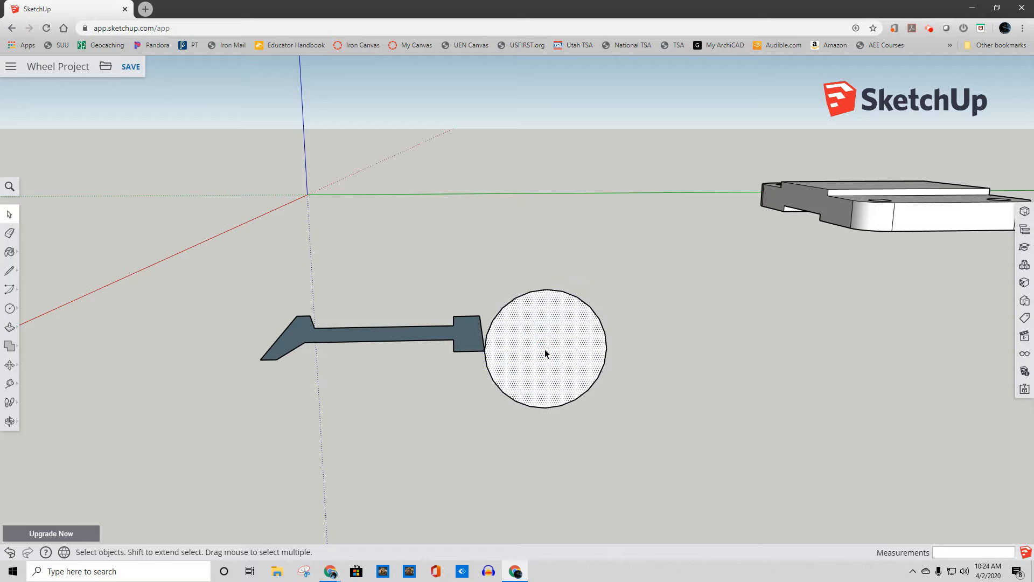
pyautogui.press('Delete')
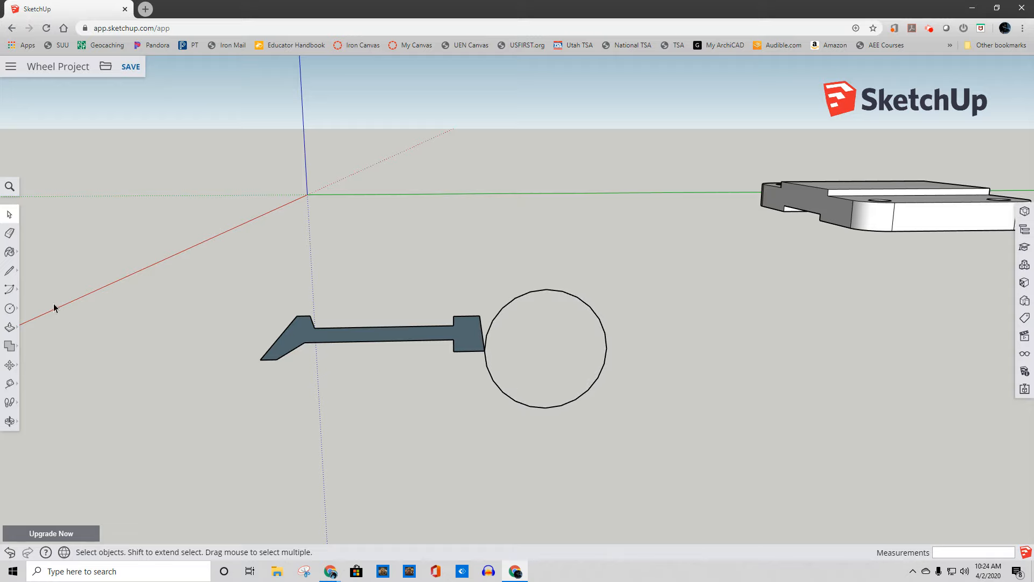
# - Sweep the flanged profile around the circle with Follow Me to form the wheel
pyautogui.click(18, 334)
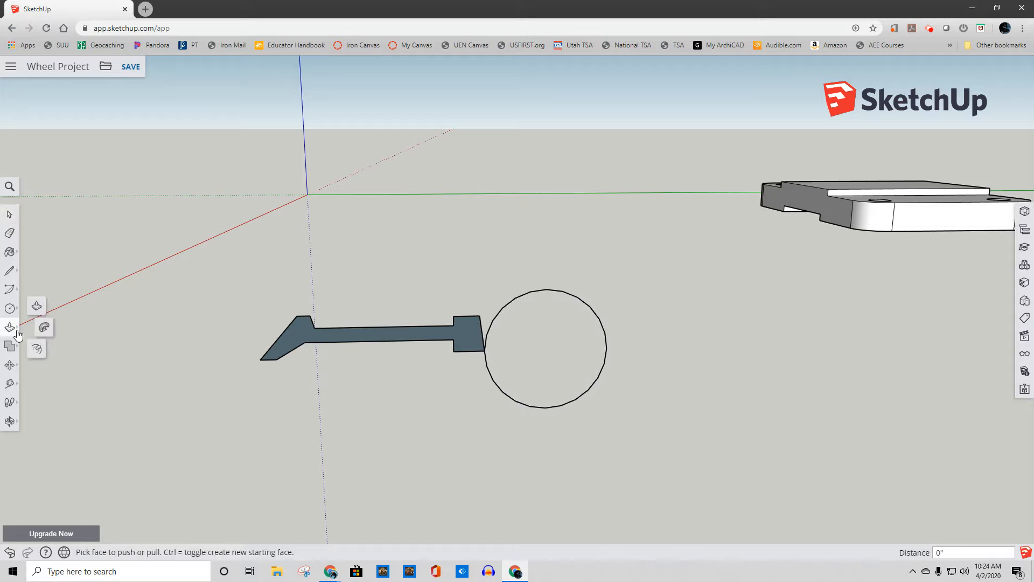
pyautogui.click(42, 329)
pyautogui.moveTo(316, 341); pyautogui.dragTo(489, 355)
pyautogui.click(11, 216)
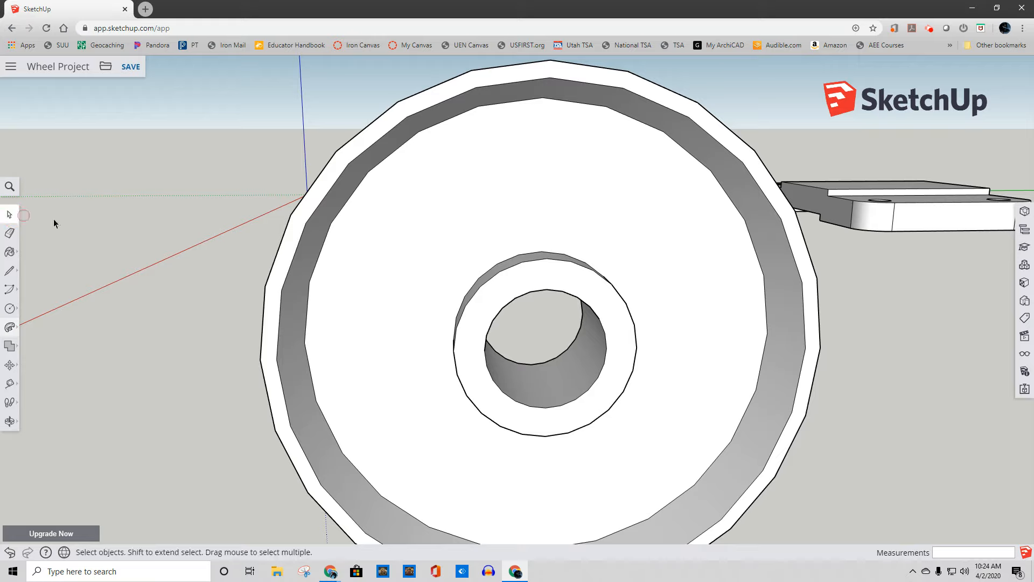
# - Examine the wheel's rim, web and hub from an angle and its size relative to the plate
pyautogui.scroll(-5, 207, 251)
pyautogui.moveTo(232, 267); pyautogui.dragTo(591, 275, button='middle')
pyautogui.scroll(-3, 597, 322)
pyautogui.scroll(8, 540, 247)
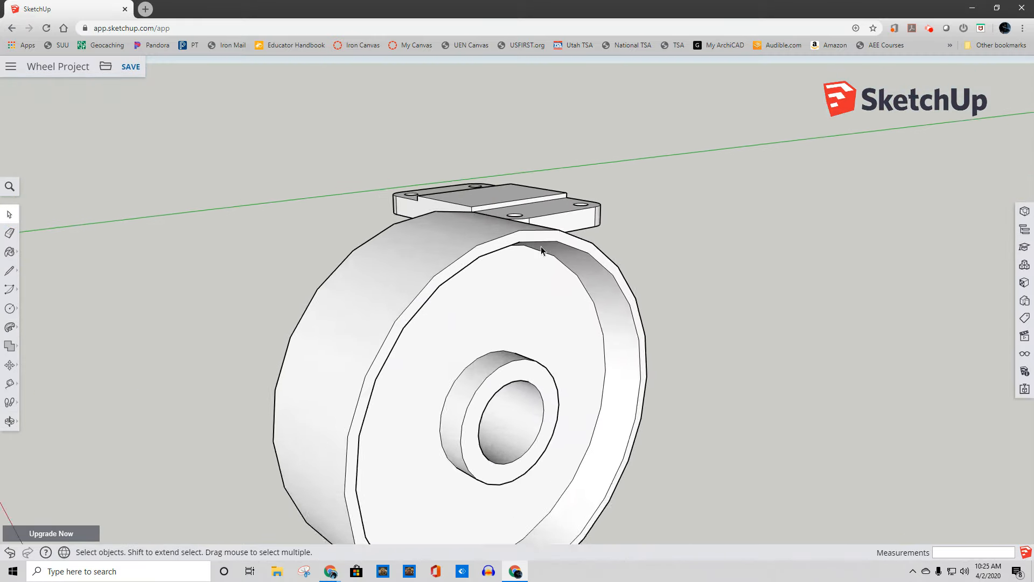
pyautogui.scroll(-5, 586, 263)
pyautogui.scroll(5, 586, 263)
pyautogui.scroll(-7, 581, 267)
pyautogui.scroll(-3, 571, 272)
# - Select the whole wheel and make it a group
pyautogui.moveTo(572, 272); pyautogui.dragTo(759, 323, button='middle')
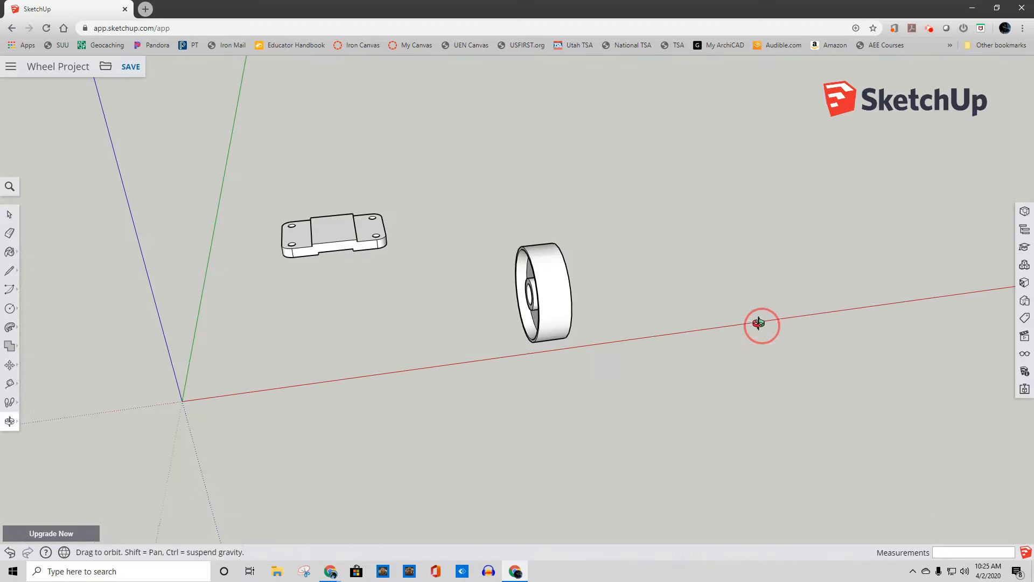
pyautogui.moveTo(594, 377); pyautogui.dragTo(478, 199)
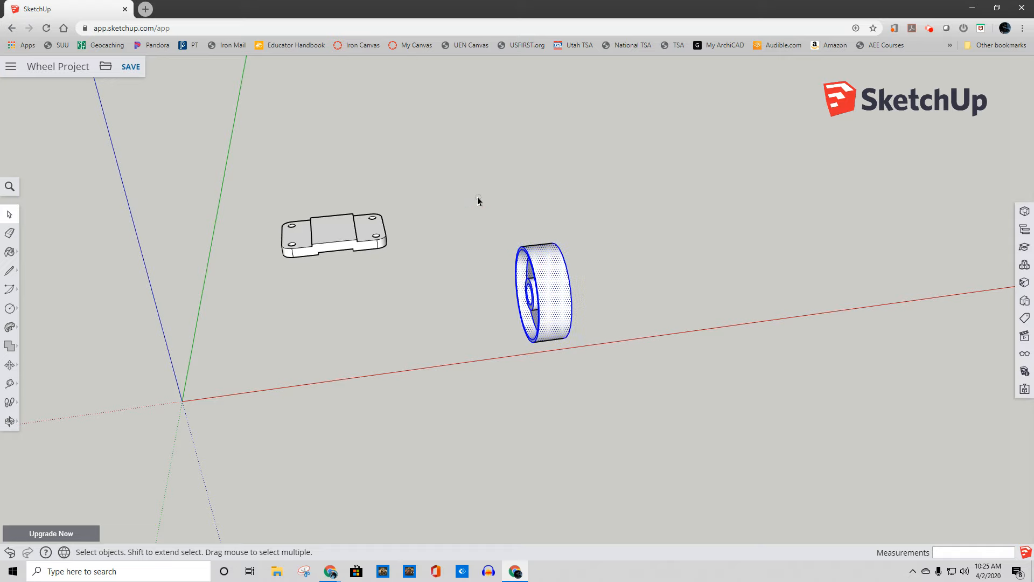
pyautogui.rightClick(544, 267)
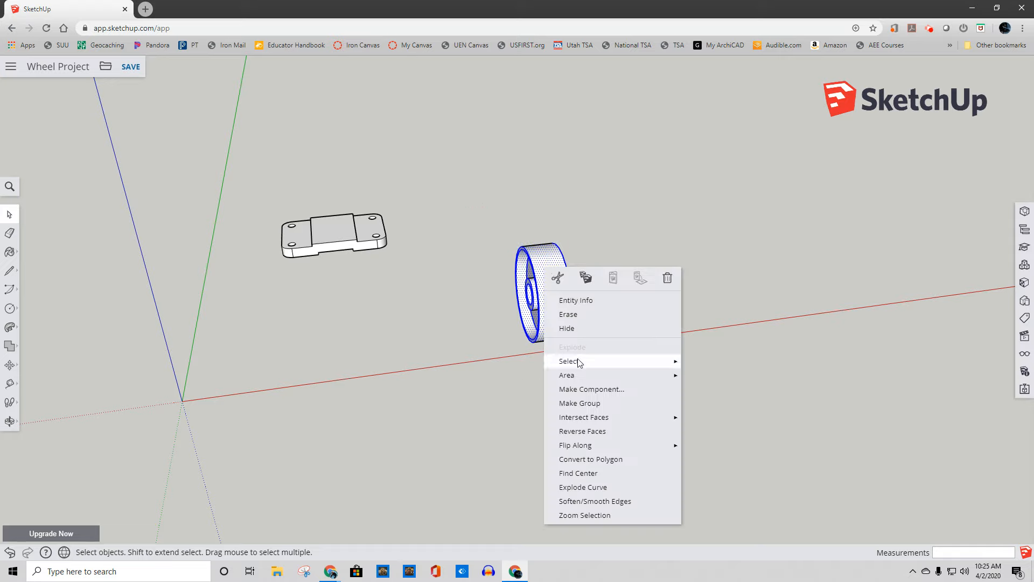
pyautogui.click(593, 404)
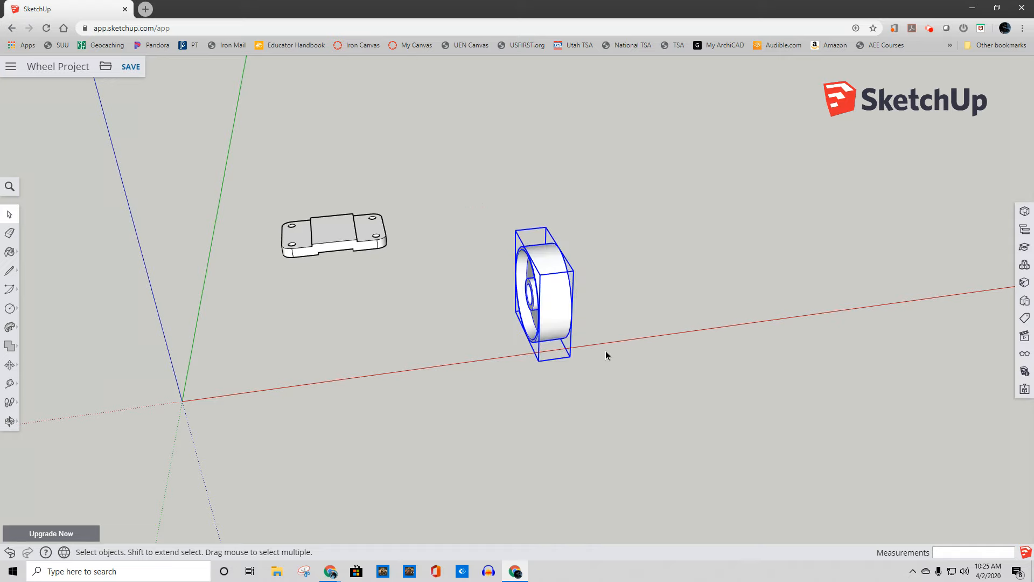
pyautogui.click(584, 303)
pyautogui.moveTo(639, 273); pyautogui.dragTo(702, 302, button='middle')
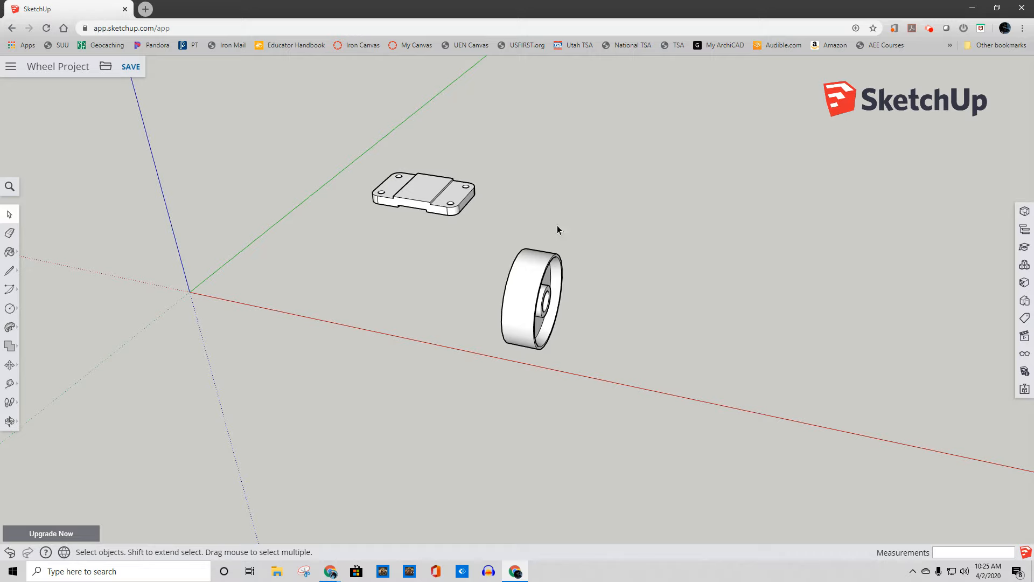